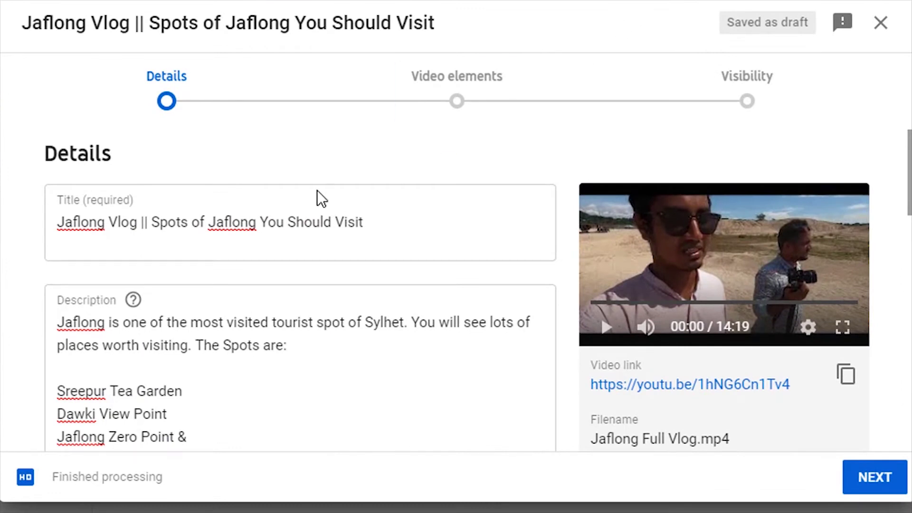
Step: Review the upload's Details page from title, description and thumbnail through playlists, audience setting and further options
scroll(247, 190, down, 2)
scroll(214, 204, up, 2)
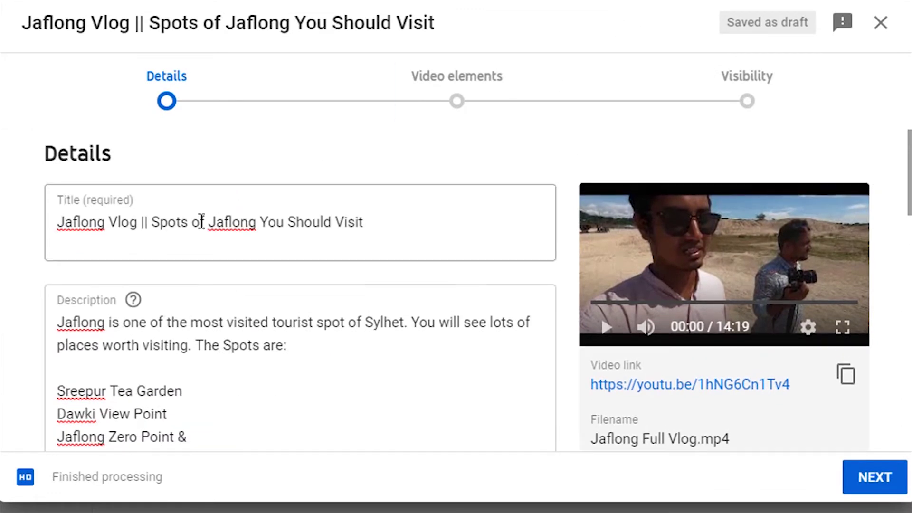
click(176, 224)
scroll(175, 224, down, 4)
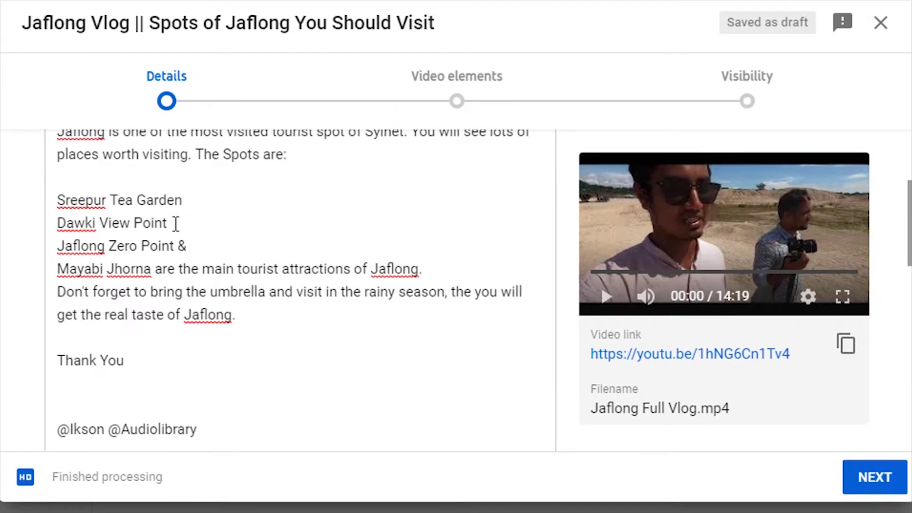
scroll(209, 275, up, 2)
scroll(211, 276, down, 3)
scroll(210, 277, down, 4)
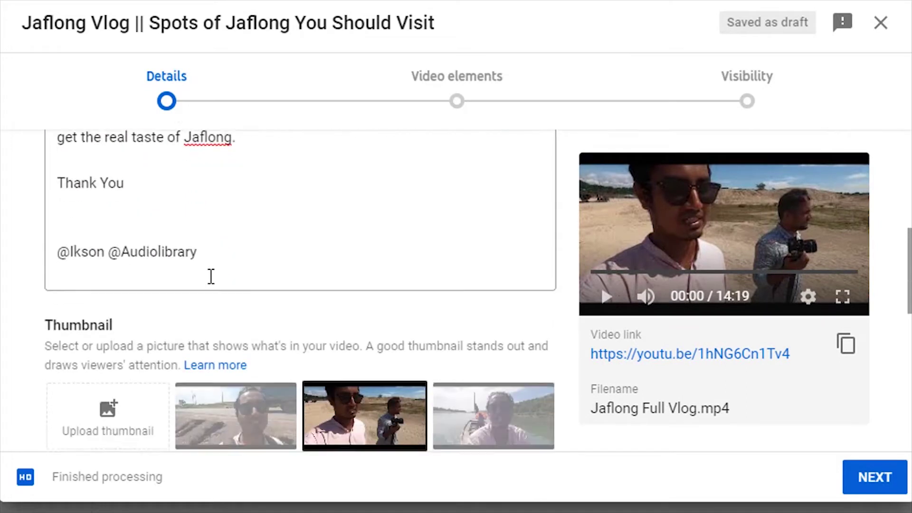
scroll(106, 322, down, 2)
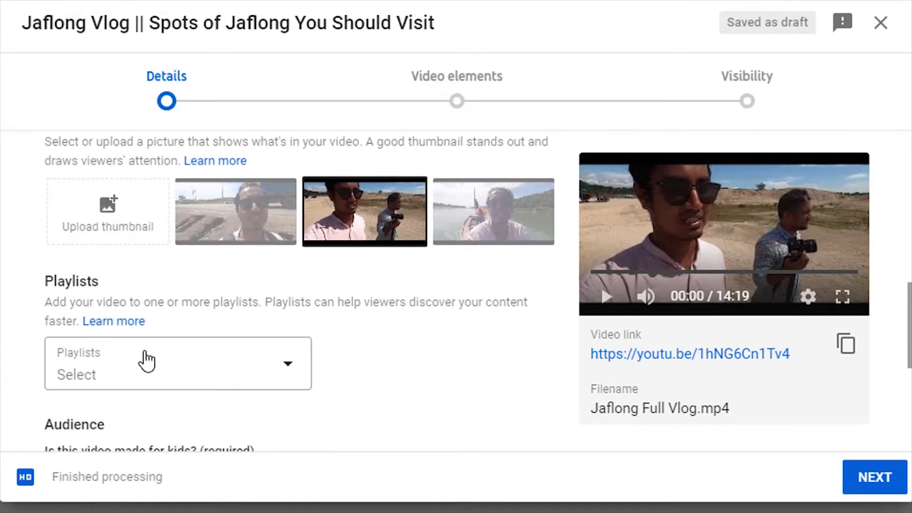
scroll(144, 362, down, 4)
scroll(145, 375, down, 2)
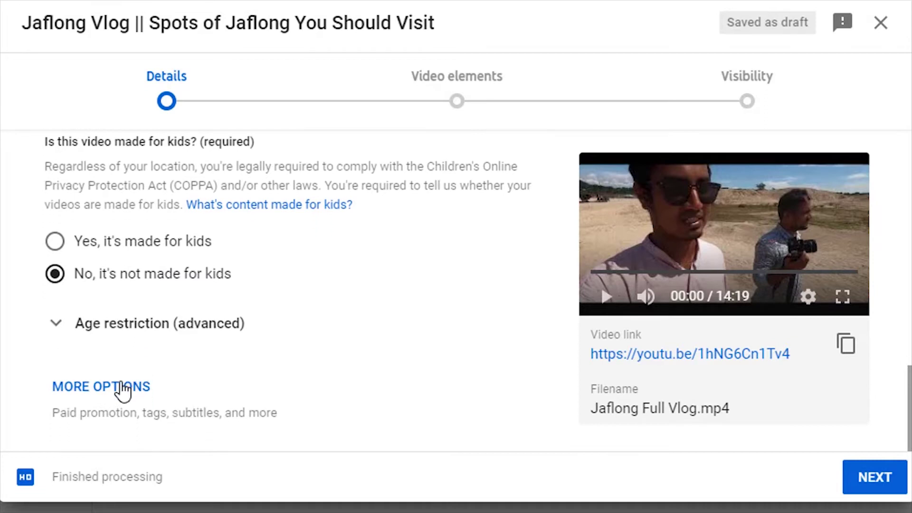
scroll(385, 343, up, 15)
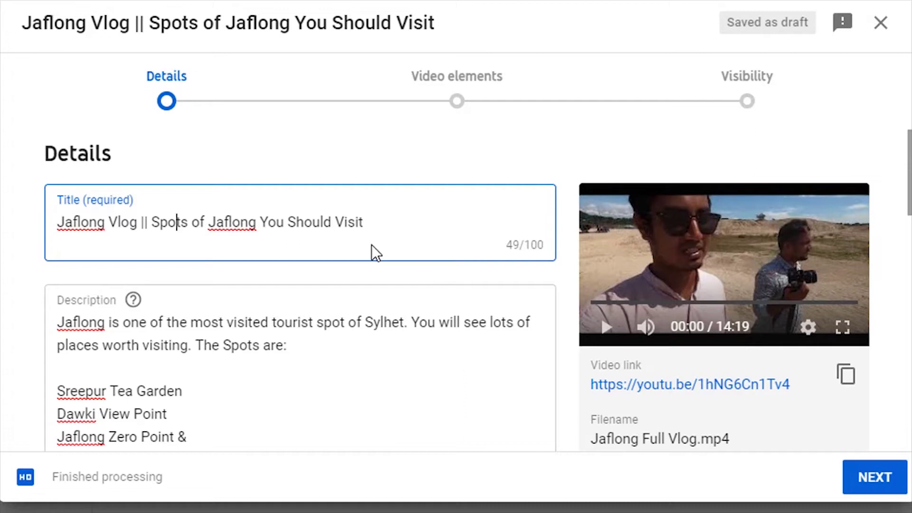
Step: Examine the keywords in the video title, including "Jaflong", "Spots of Jaflong" and "Should", and compare them with the description
click(378, 222)
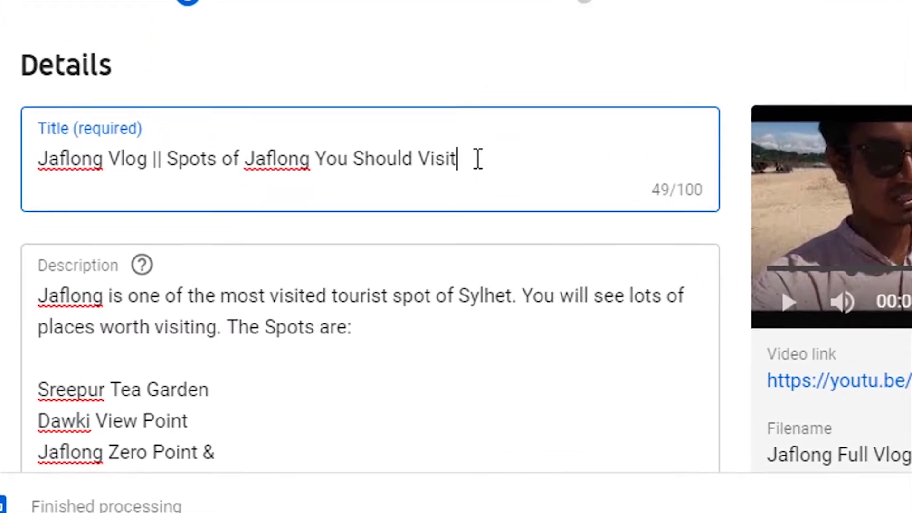
mouse_move(474, 159)
mouse_down()
mouse_move(38, 176)
mouse_move(339, 153)
mouse_move(466, 155)
mouse_up()
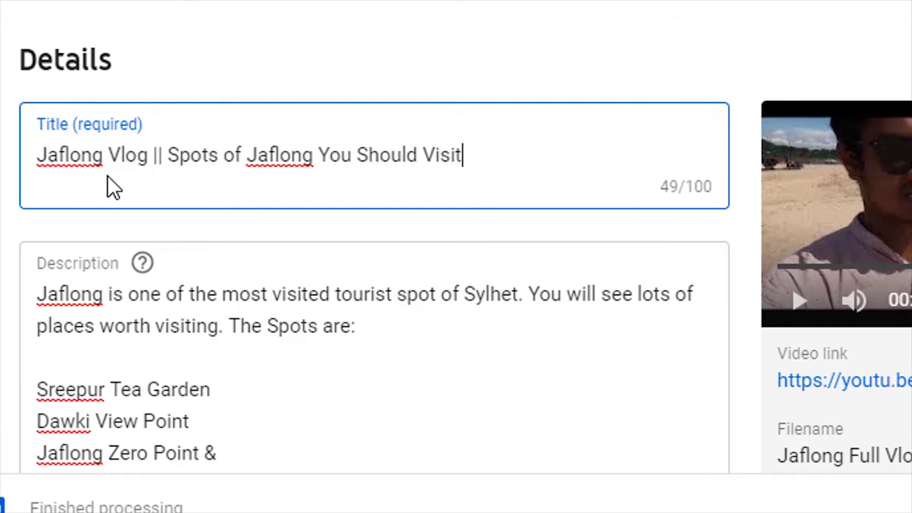
drag(39, 155, 109, 164)
drag(174, 160, 218, 168)
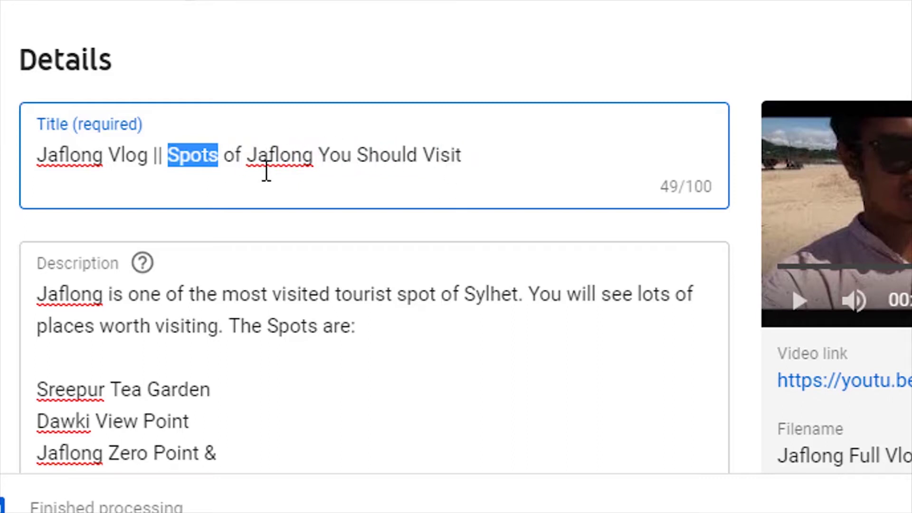
click(183, 155)
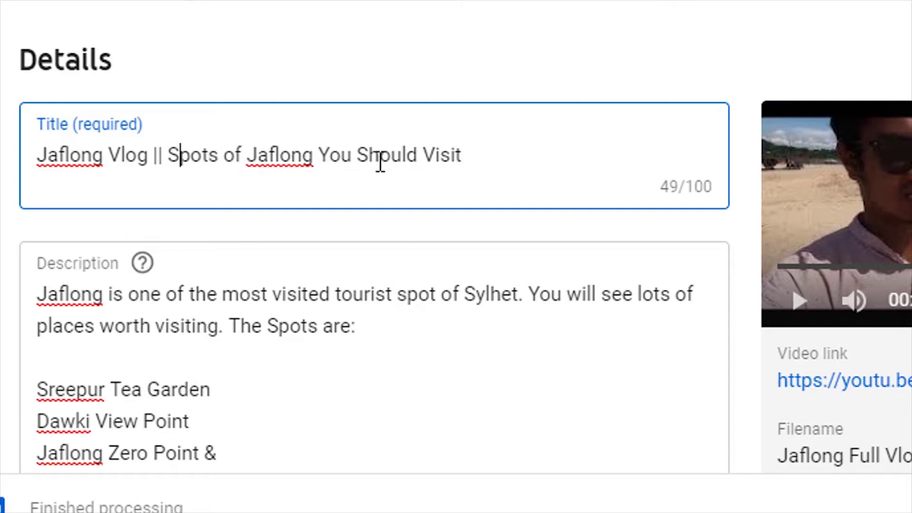
drag(427, 153, 369, 146)
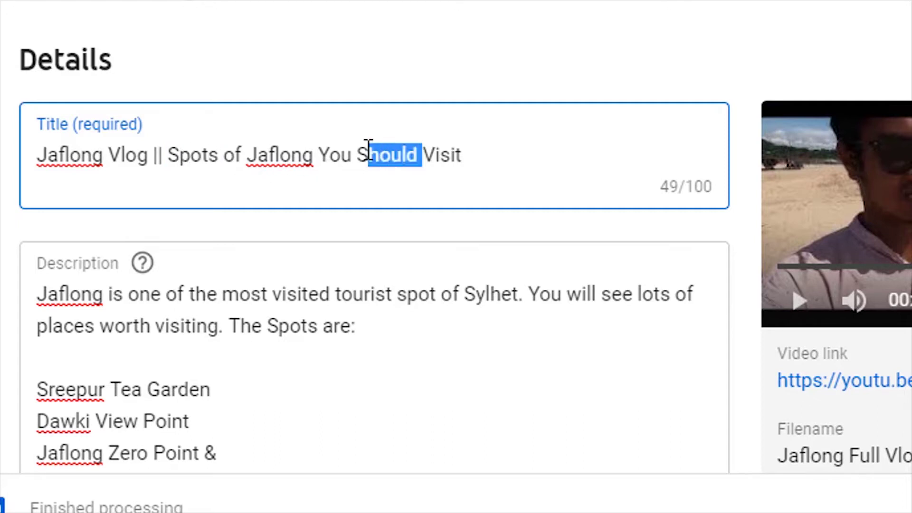
click(460, 153)
drag(39, 166, 102, 170)
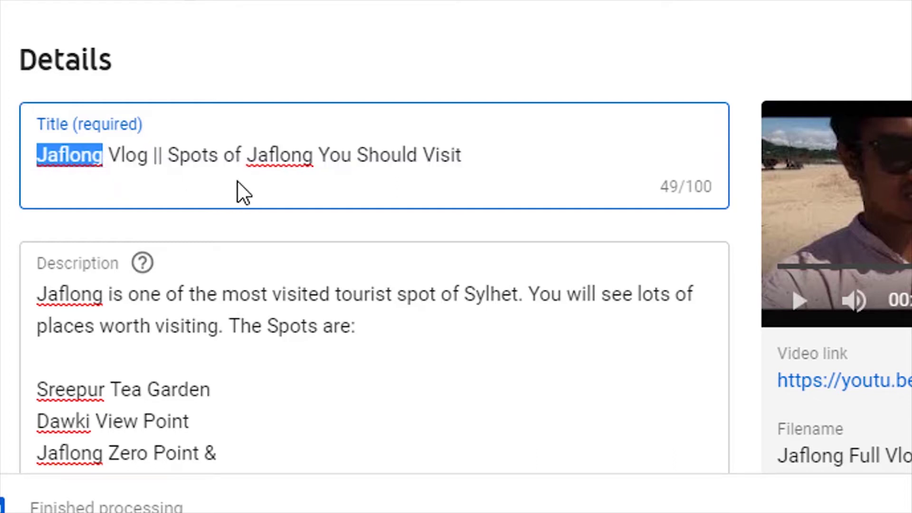
drag(179, 153, 310, 153)
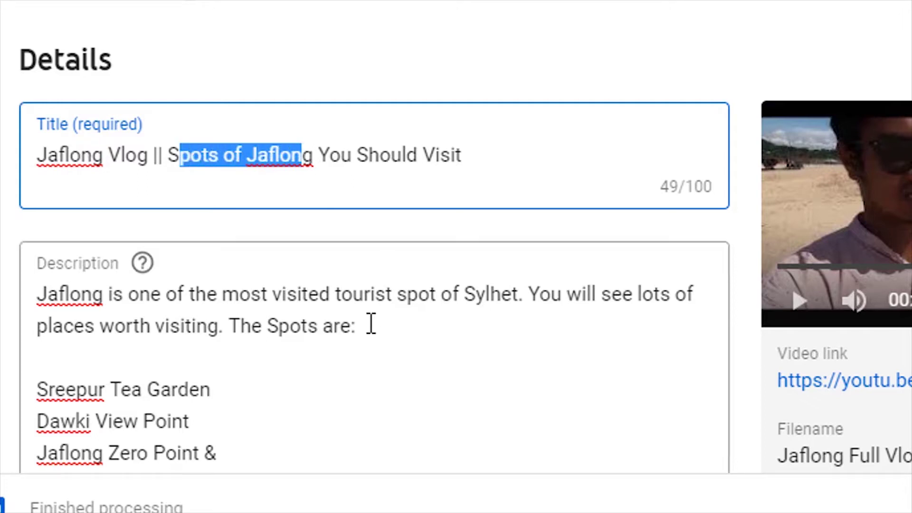
scroll(371, 325, down, 5)
scroll(371, 325, down, 2)
scroll(266, 226, up, 7)
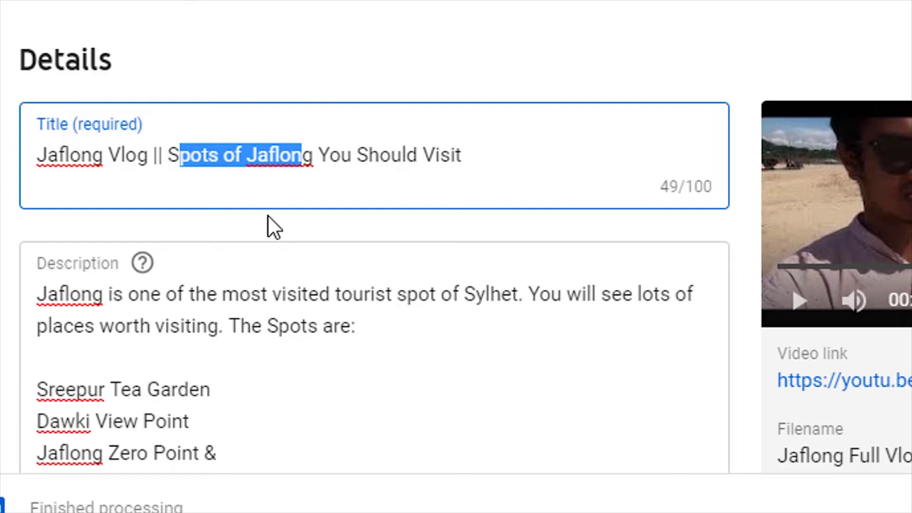
click(301, 164)
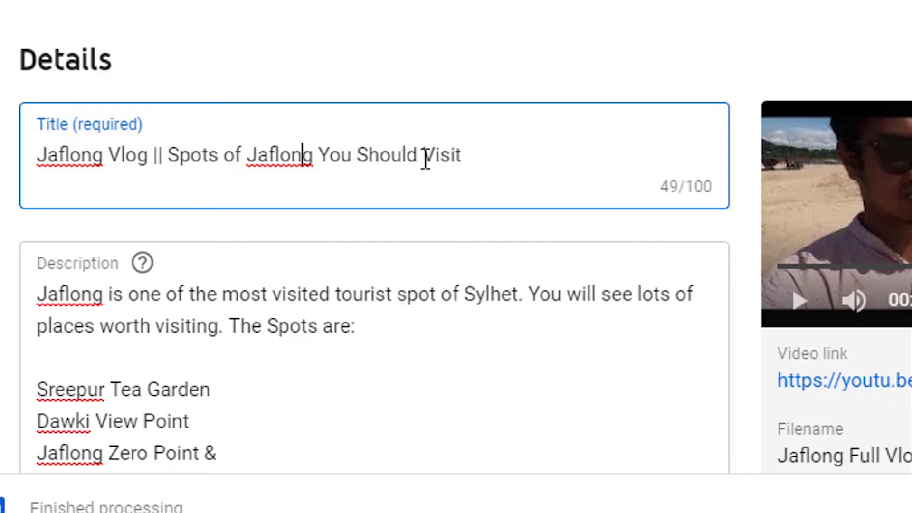
Step: Read the description's opening sentence and its list of spots from Sreepur Tea Garden to Mayabi Jhorna
scroll(183, 326, down, 3)
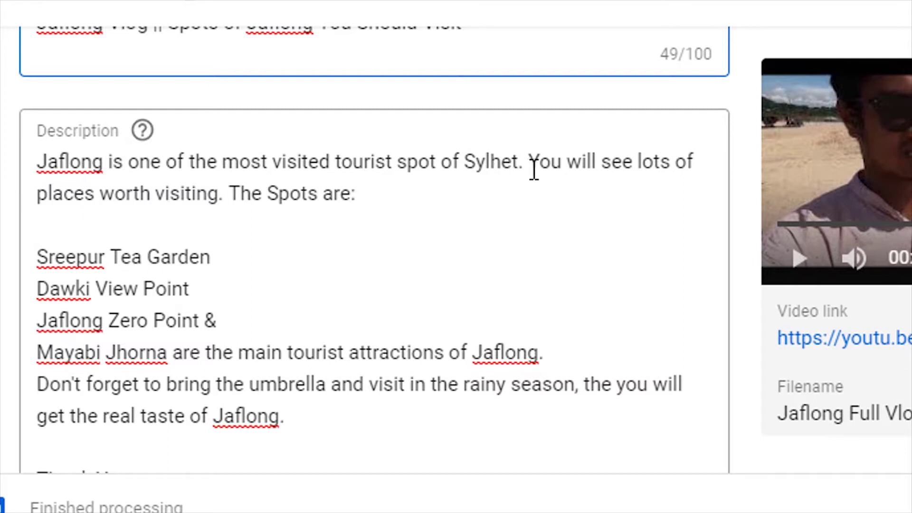
drag(38, 162, 77, 183)
click(309, 164)
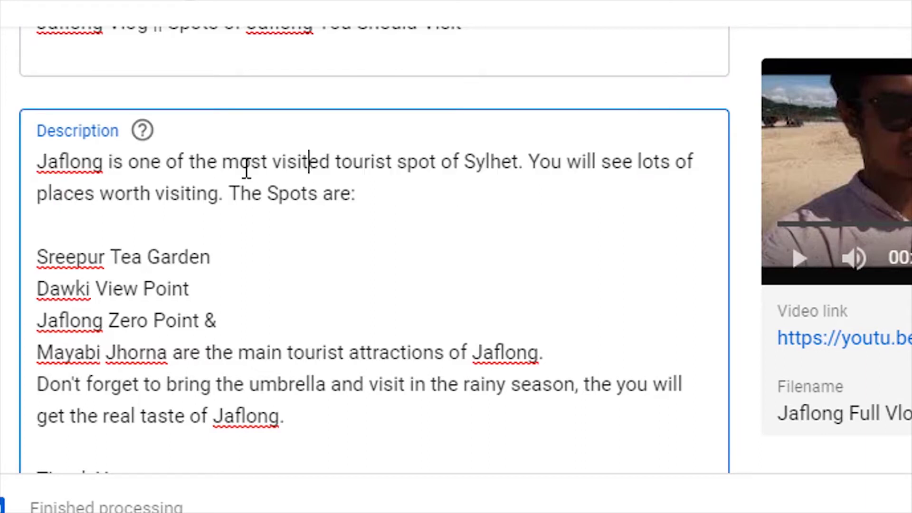
drag(223, 164, 421, 172)
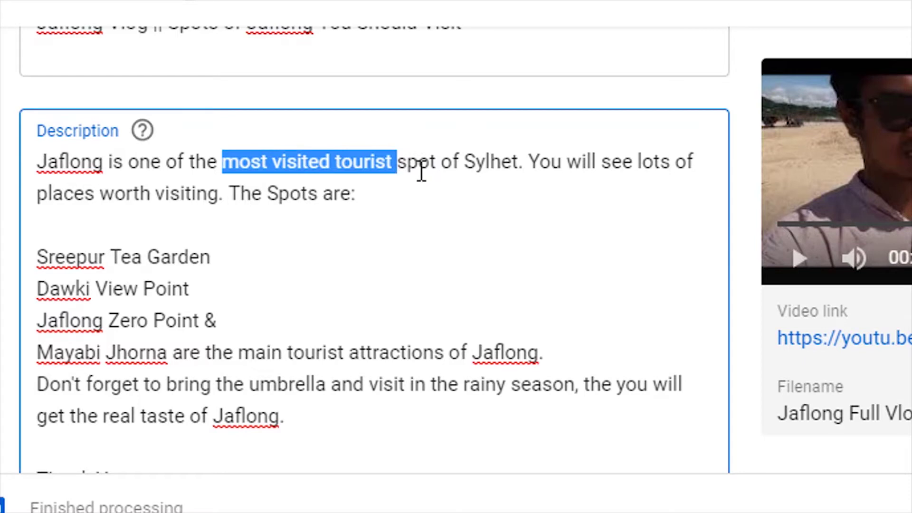
click(400, 167)
drag(330, 162, 503, 161)
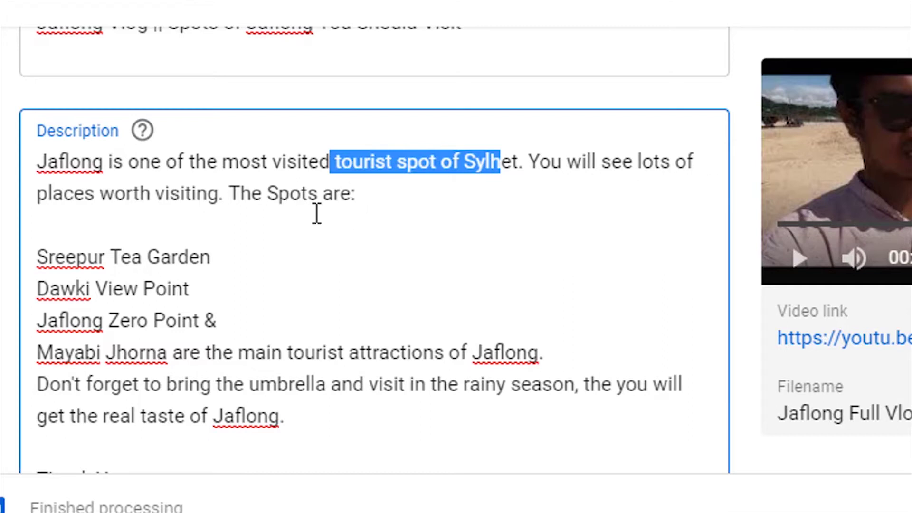
scroll(274, 240, down, 3)
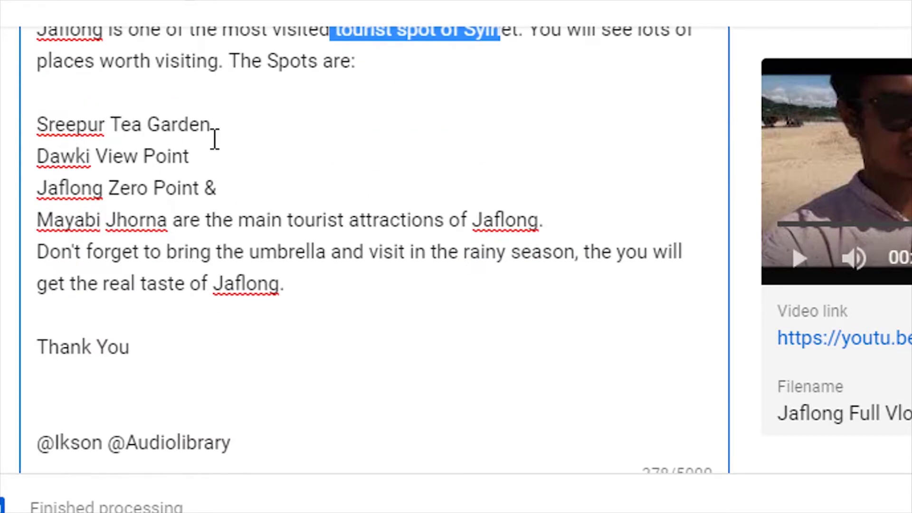
drag(232, 141, 49, 137)
click(140, 161)
drag(184, 163, 38, 199)
click(230, 196)
drag(167, 227, 34, 215)
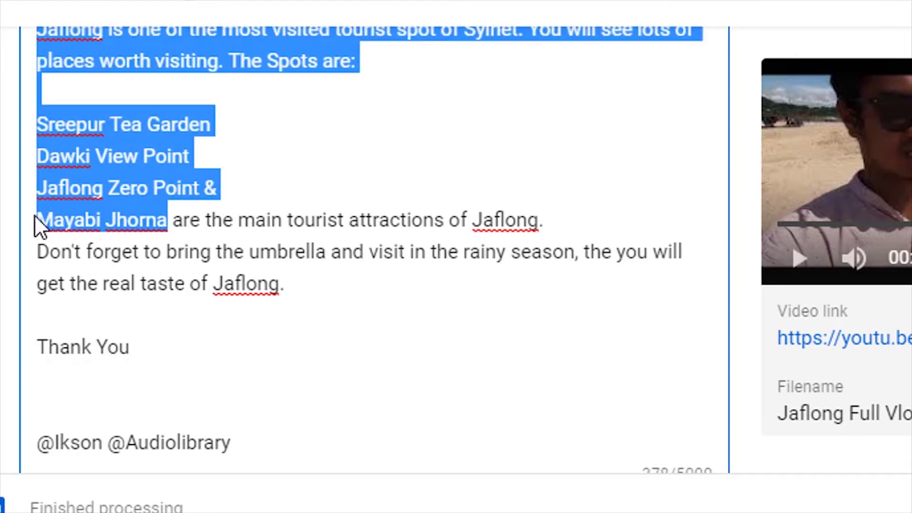
click(148, 164)
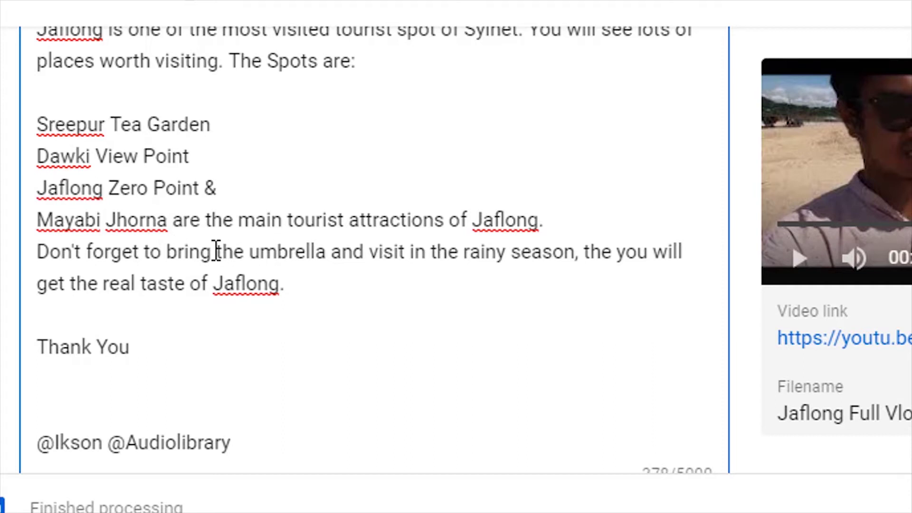
Step: Correct the wording after "rainy season," in the description to read "then you will"
scroll(216, 251, down, 3)
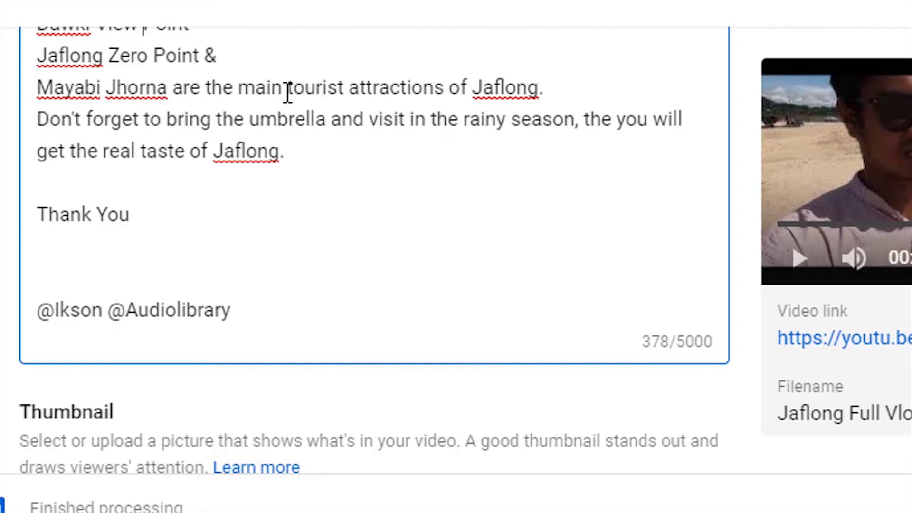
drag(286, 91, 524, 95)
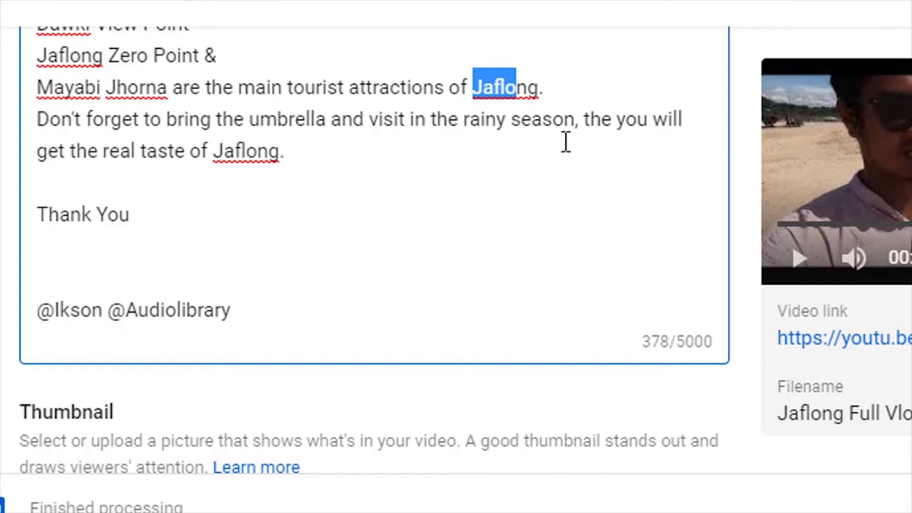
click(612, 121)
text(n)
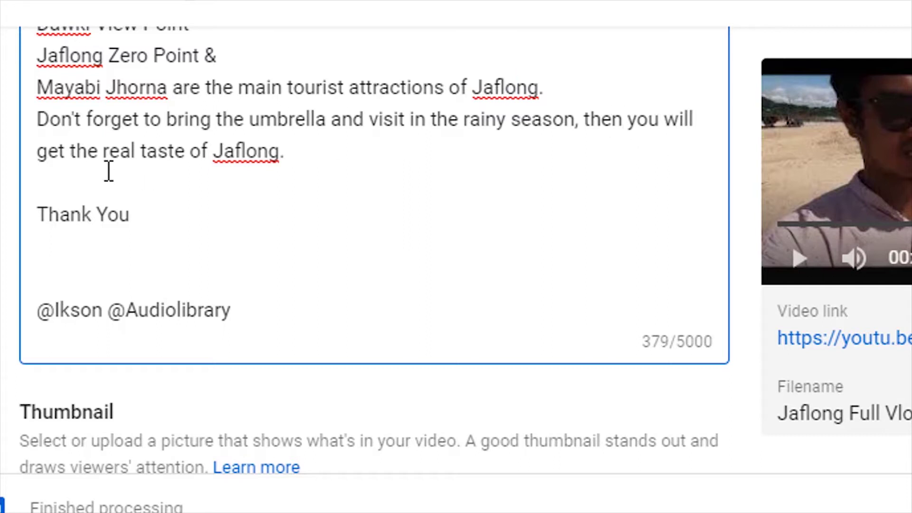
click(290, 156)
Step: Reread the title and the full description to check how their keywords match
scroll(291, 157, up, 8)
scroll(291, 156, down, 5)
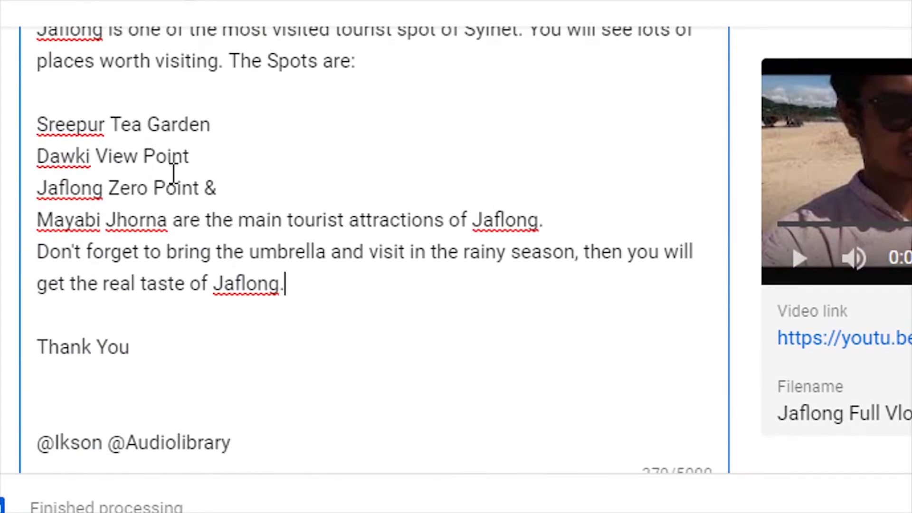
scroll(173, 173, up, 5)
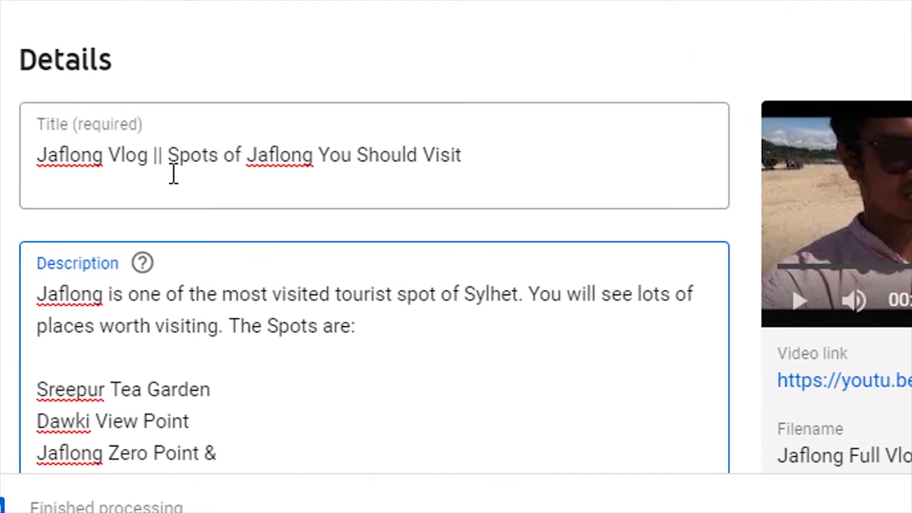
scroll(159, 306, down, 5)
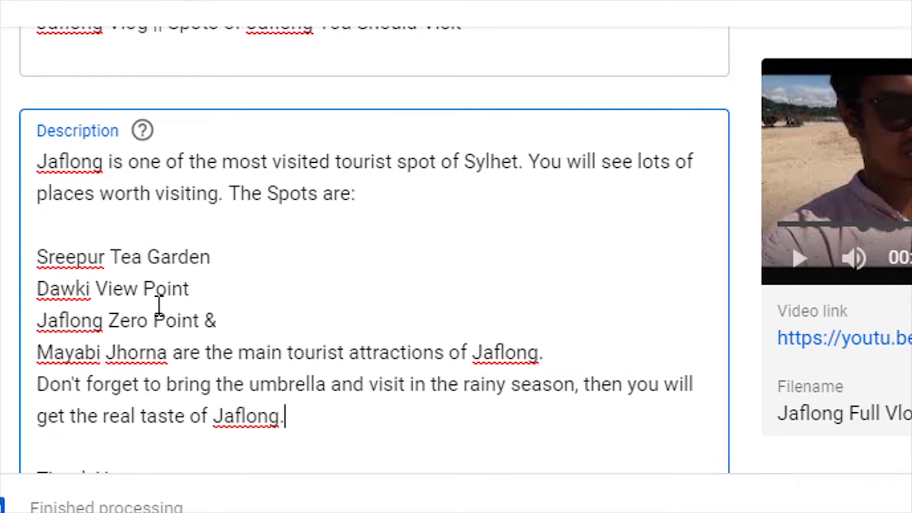
scroll(159, 306, up, 3)
scroll(159, 306, up, 3)
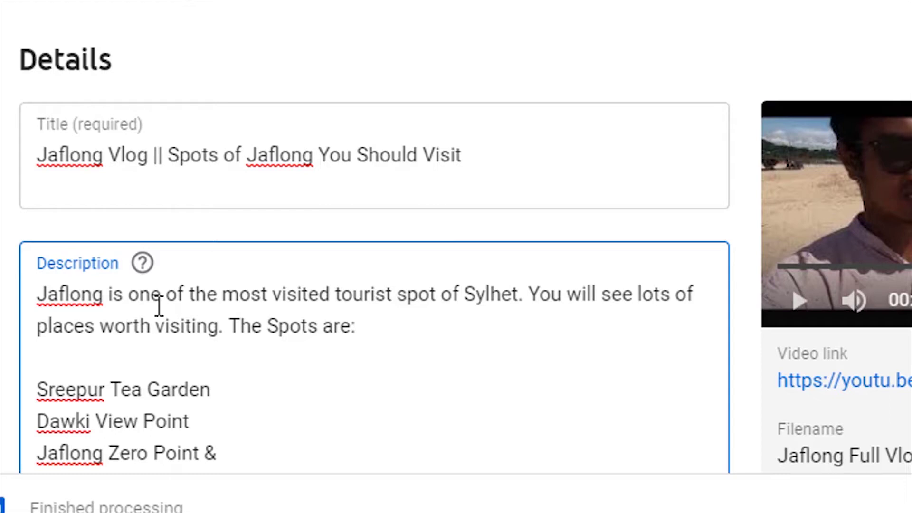
scroll(159, 306, down, 6)
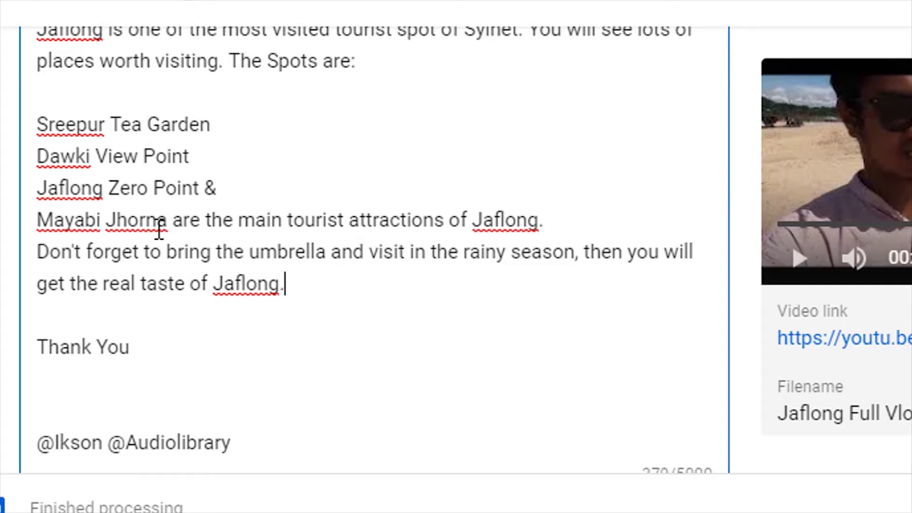
scroll(159, 221, up, 3)
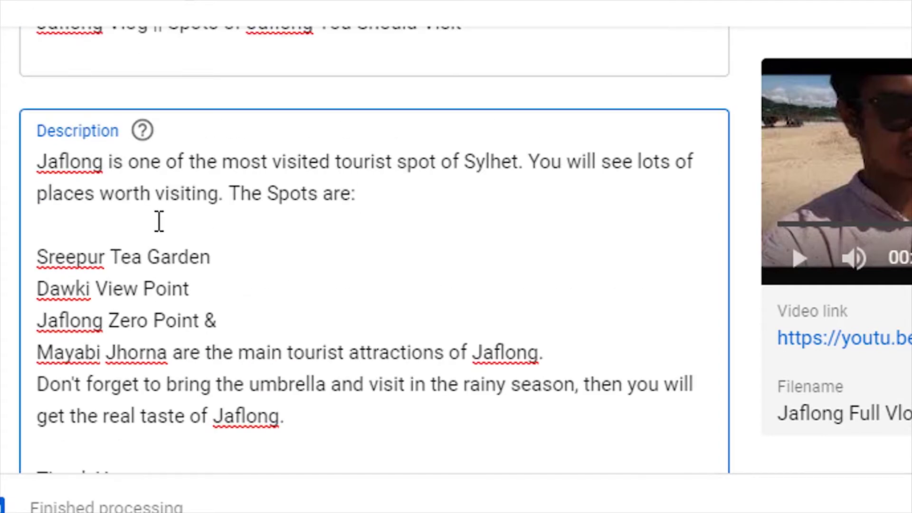
scroll(159, 221, down, 6)
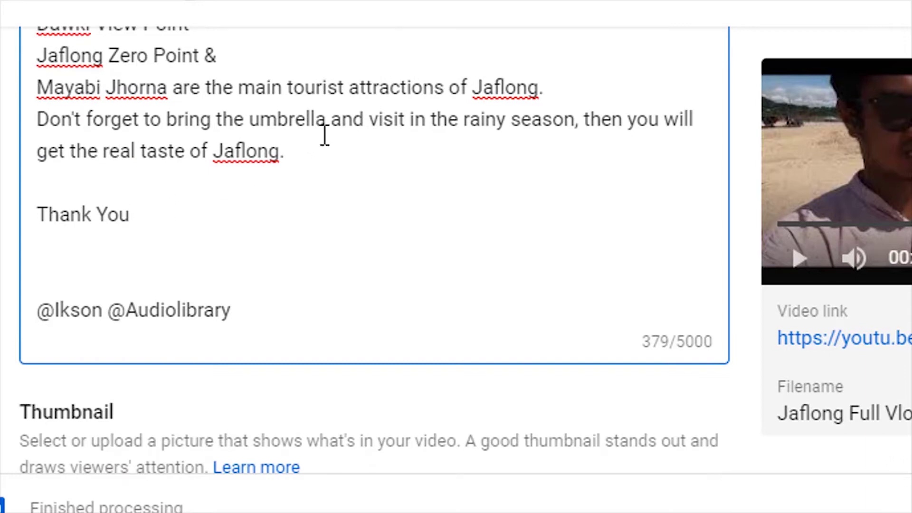
click(147, 202)
click(92, 212)
click(48, 211)
drag(126, 218, 49, 216)
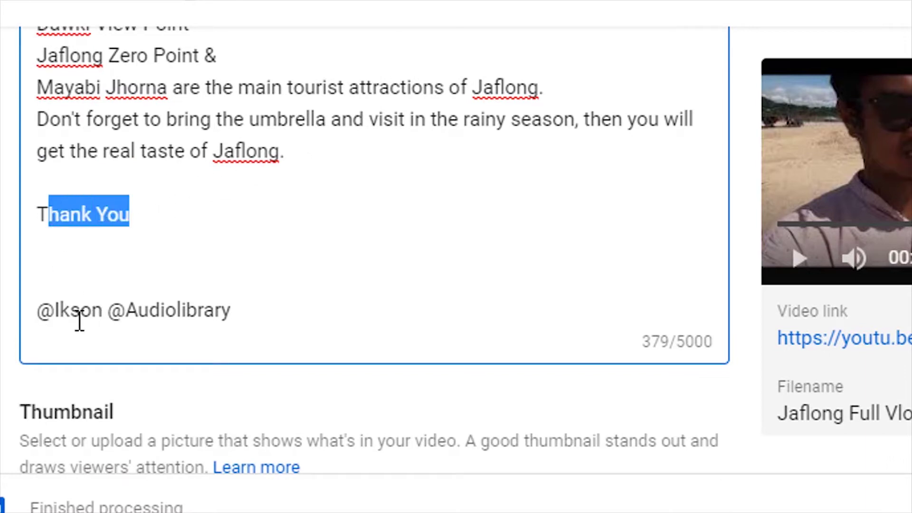
click(55, 313)
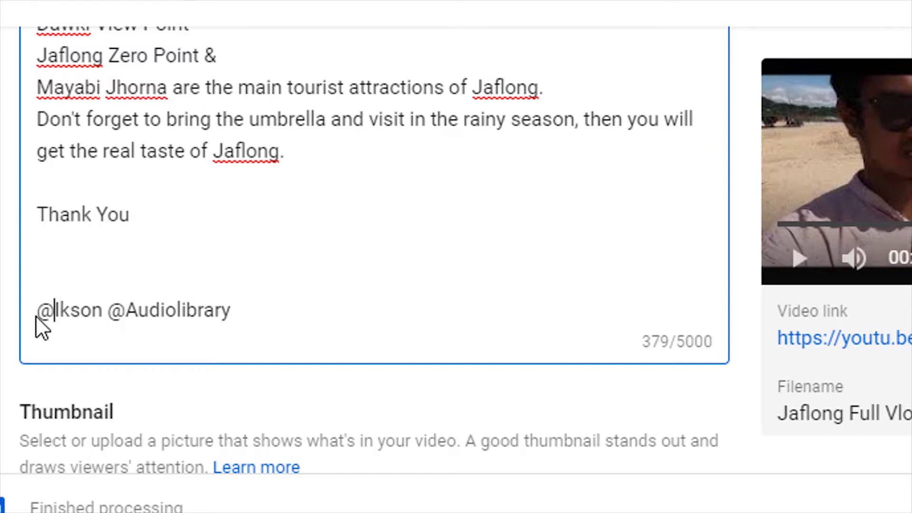
click(39, 313)
text(Music)
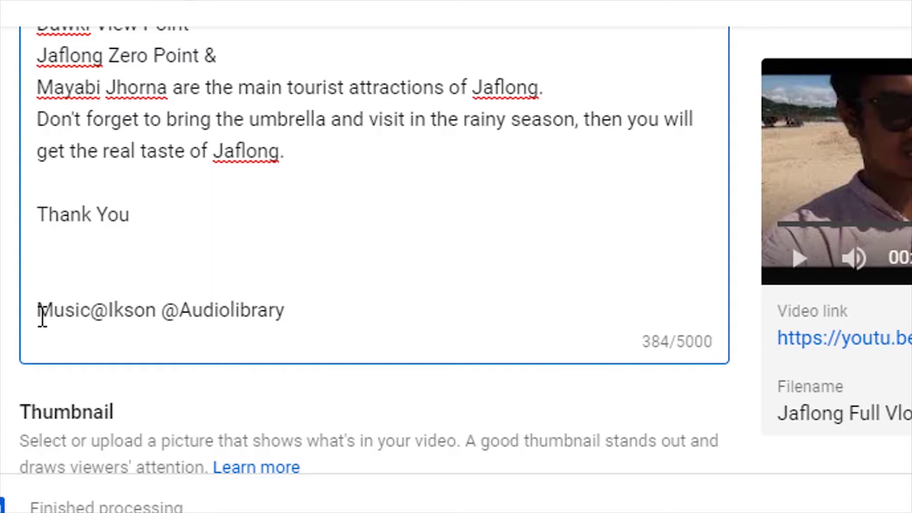
text(:)
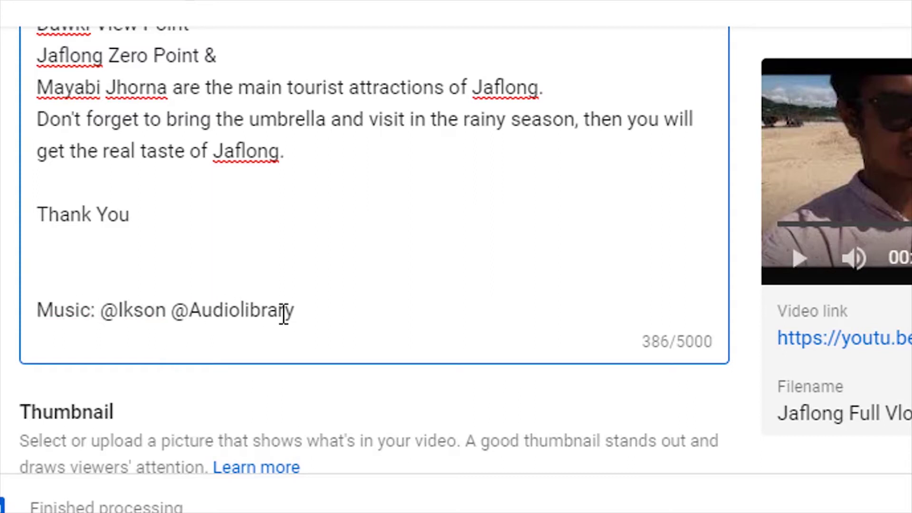
drag(284, 314, 218, 319)
drag(297, 318, 186, 327)
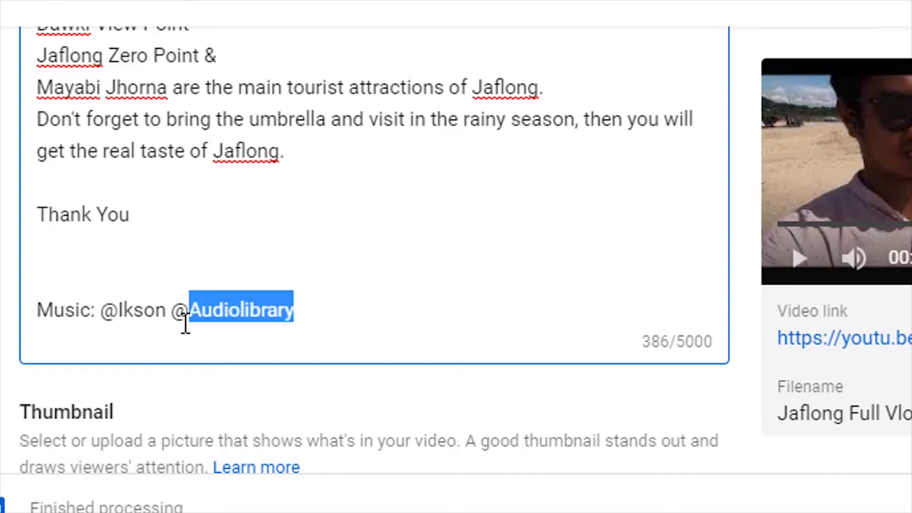
scroll(340, 263, down, 5)
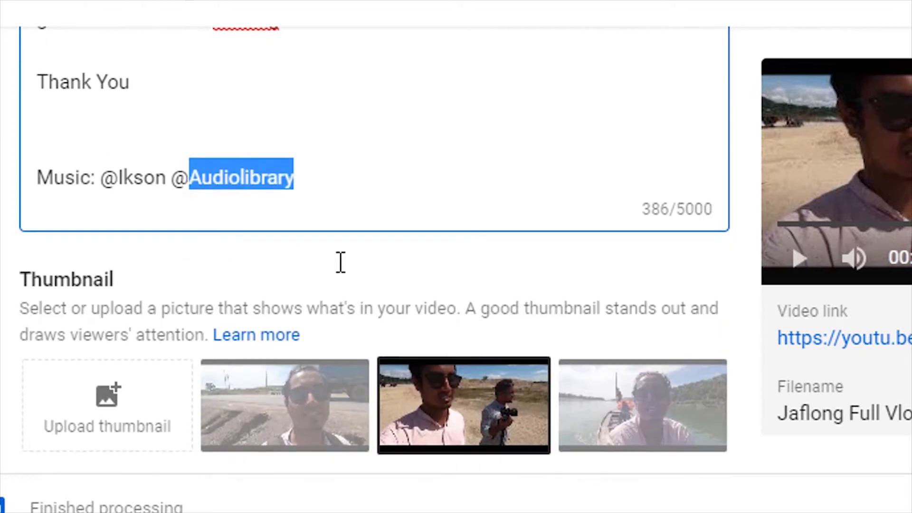
click(166, 45)
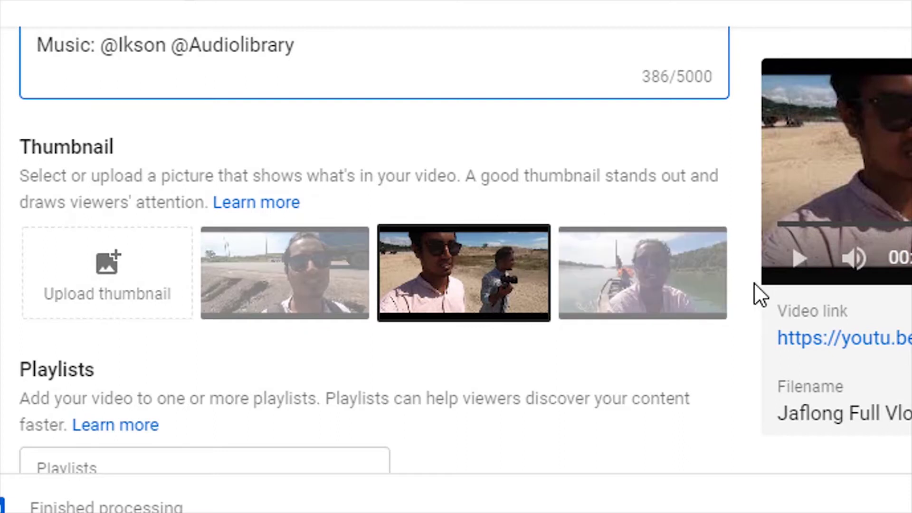
Step: Upload the Jaflong Vlog image from the Images (F:) drive as the video's custom thumbnail
click(139, 309)
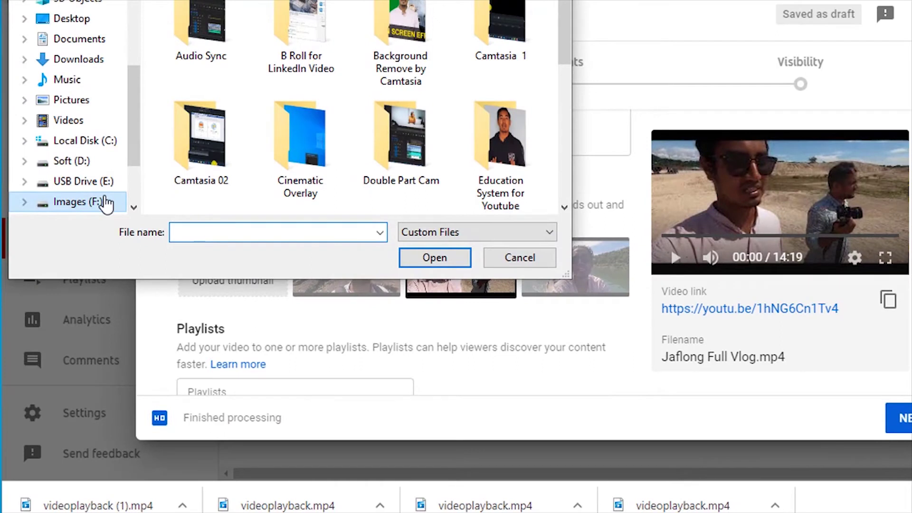
click(100, 203)
double_click(224, 197)
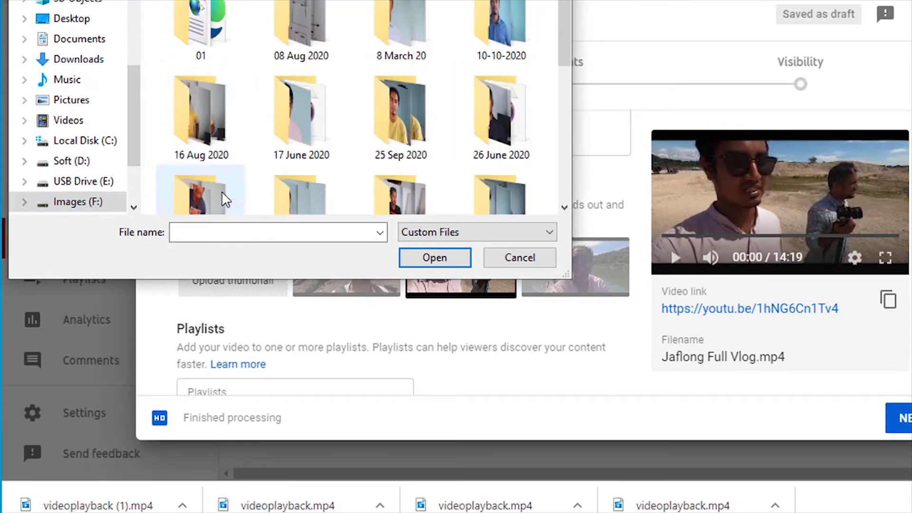
scroll(217, 126, down, 5)
double_click(300, 159)
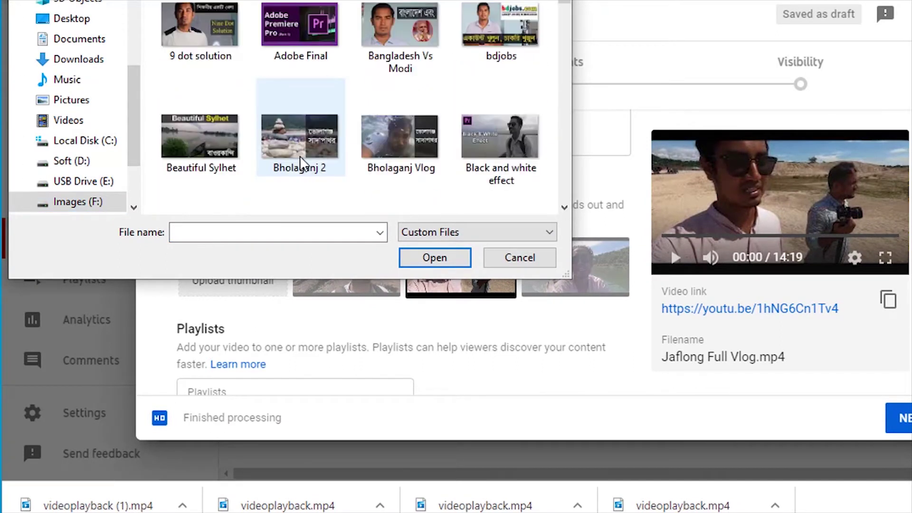
scroll(188, 117, down, 5)
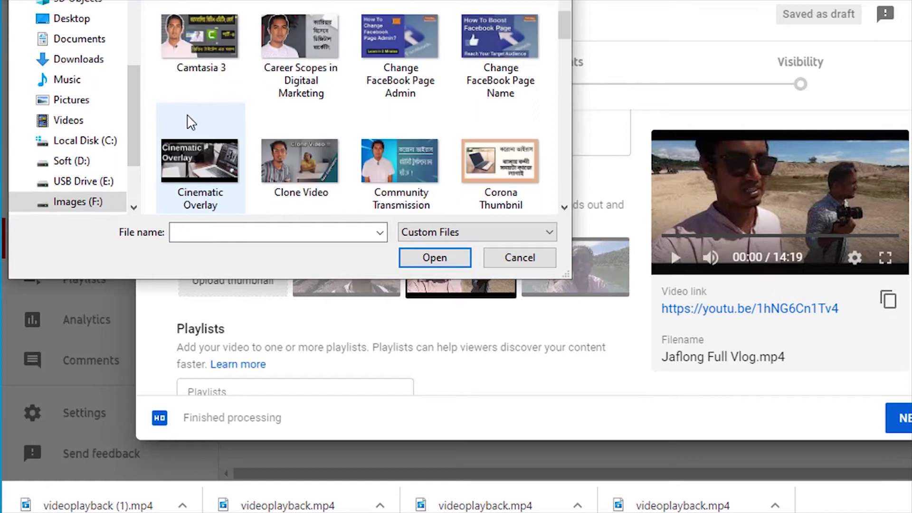
scroll(190, 123, down, 2)
scroll(202, 155, down, 4)
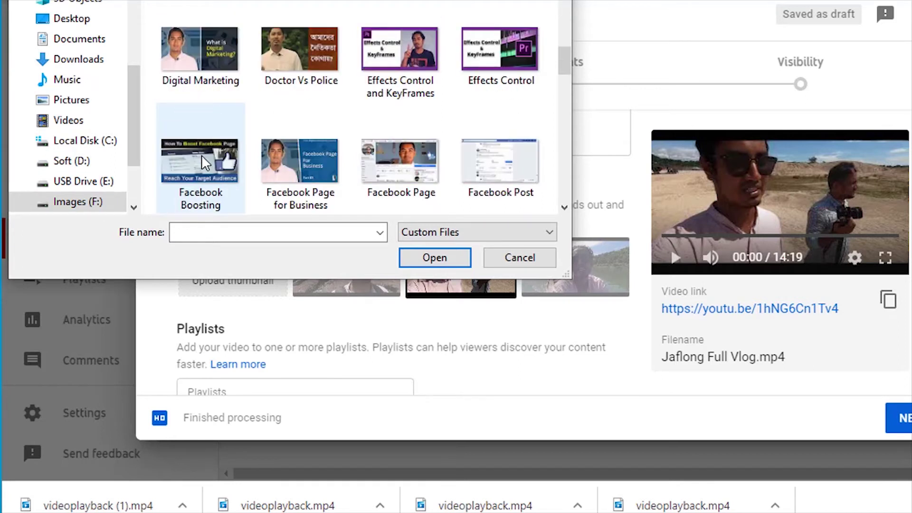
scroll(226, 141, down, 2)
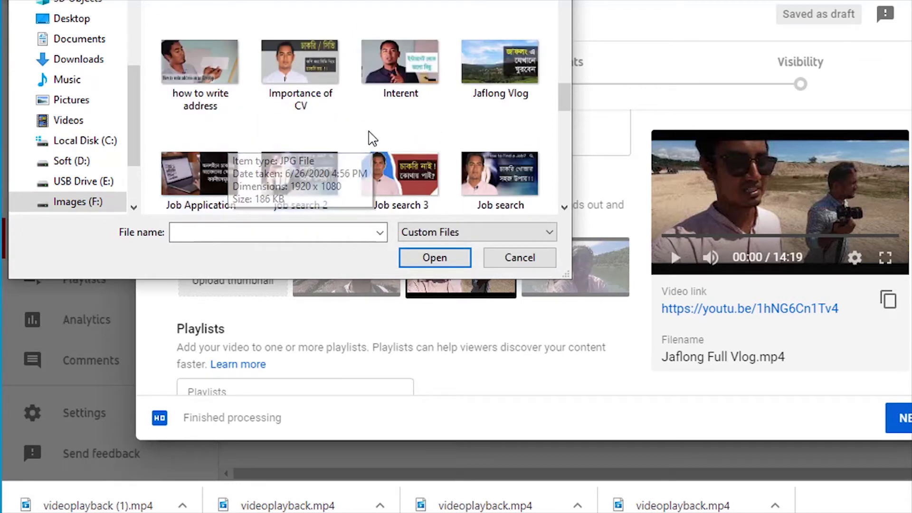
click(500, 64)
click(436, 256)
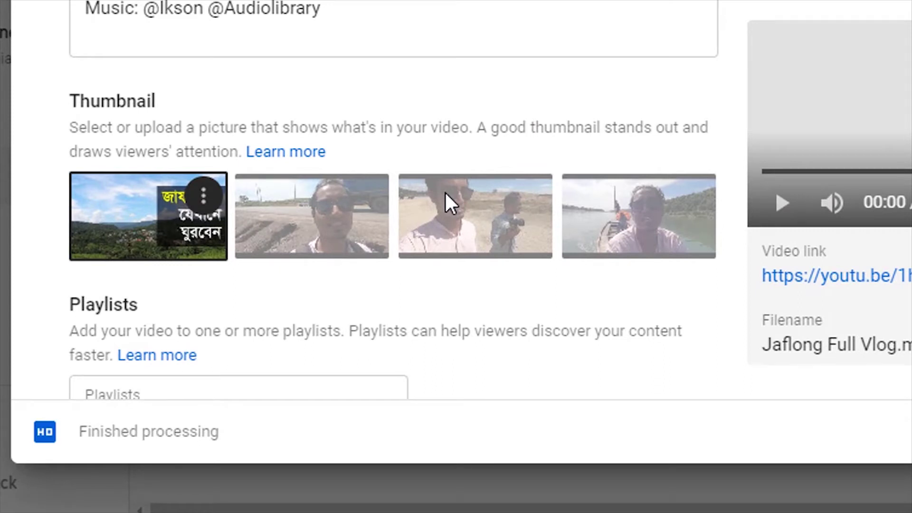
Step: Switch the thumbnail to the video frame of the two men on the sand, and change it back to the Jaflong Vlog image
click(445, 191)
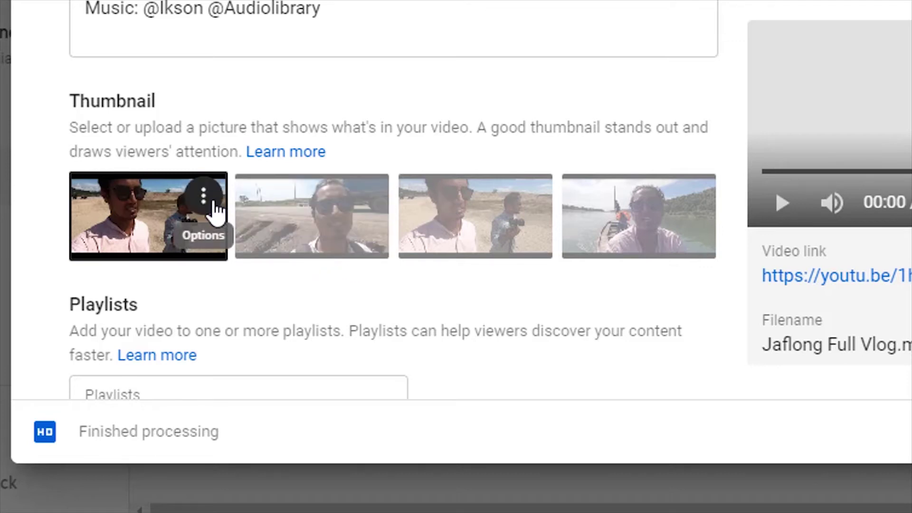
click(213, 207)
click(167, 207)
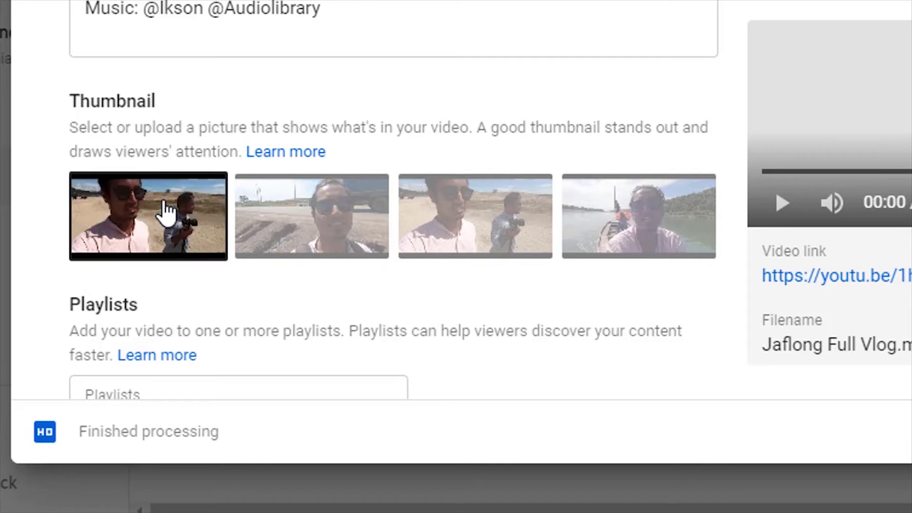
scroll(169, 45, down, 8)
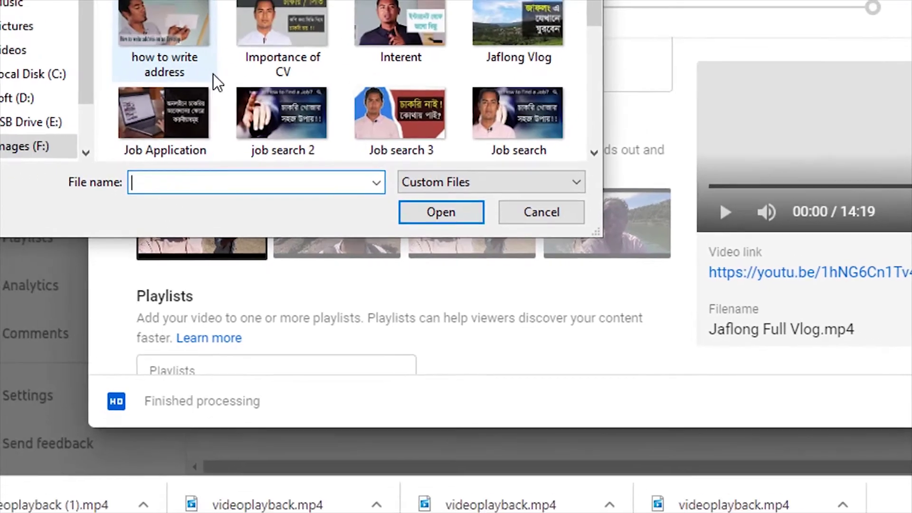
double_click(482, 52)
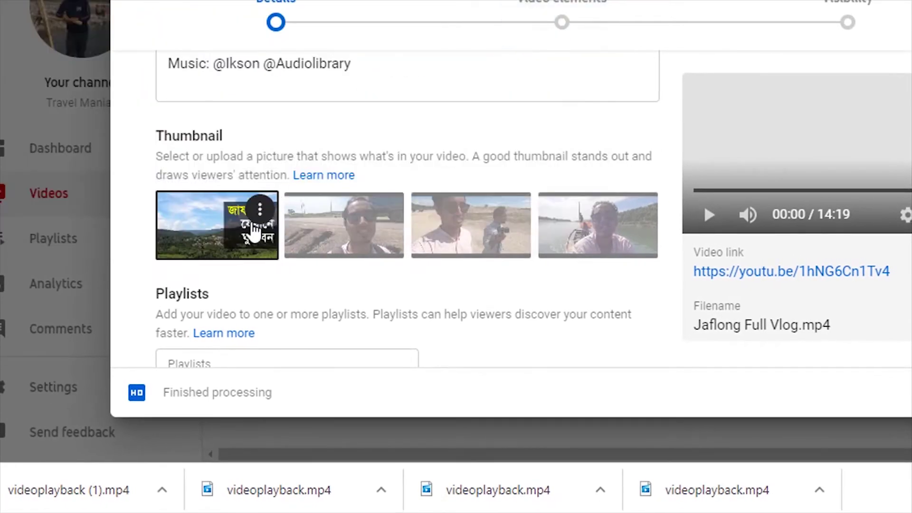
Step: Add the video to the Beautiful Sylhet playlist without creating a new playlist
scroll(255, 232, down, 2)
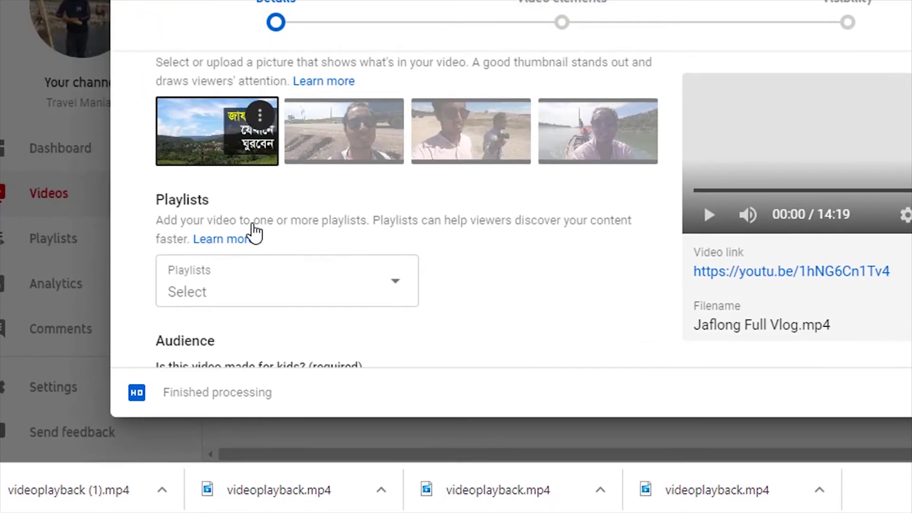
click(218, 282)
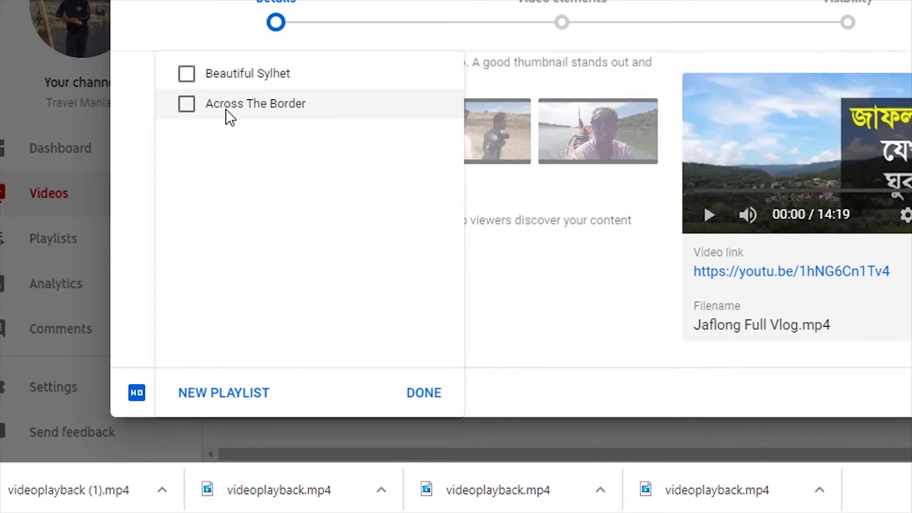
click(194, 82)
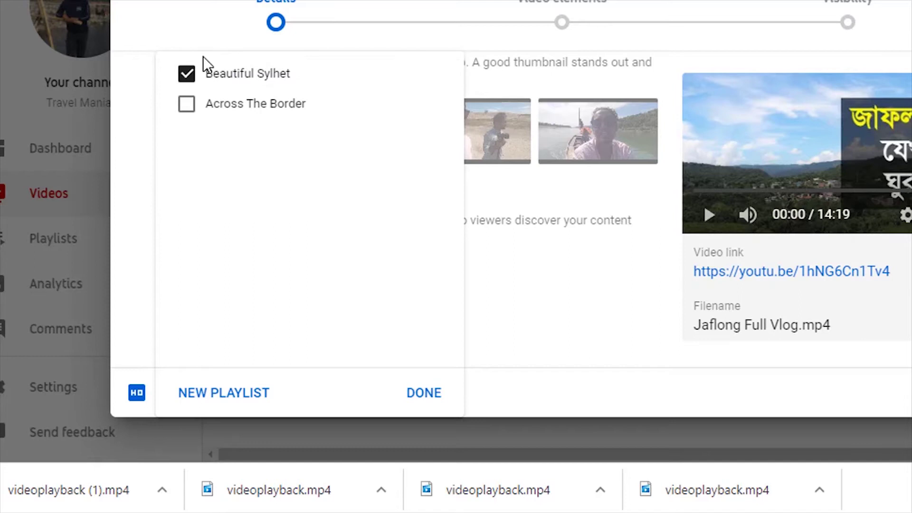
click(236, 402)
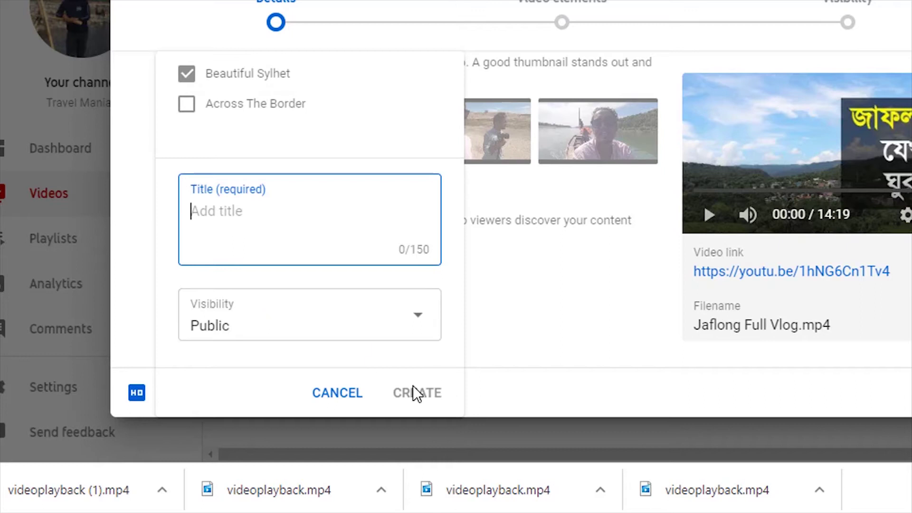
click(336, 394)
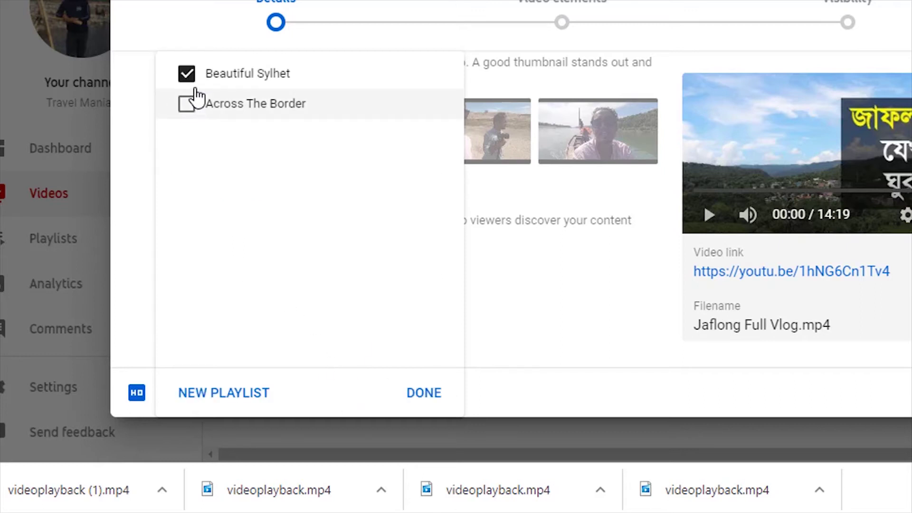
click(426, 393)
Step: Expand the additional video options below the audience setting and review the paid promotion section
scroll(378, 288, down, 2)
scroll(378, 287, down, 1)
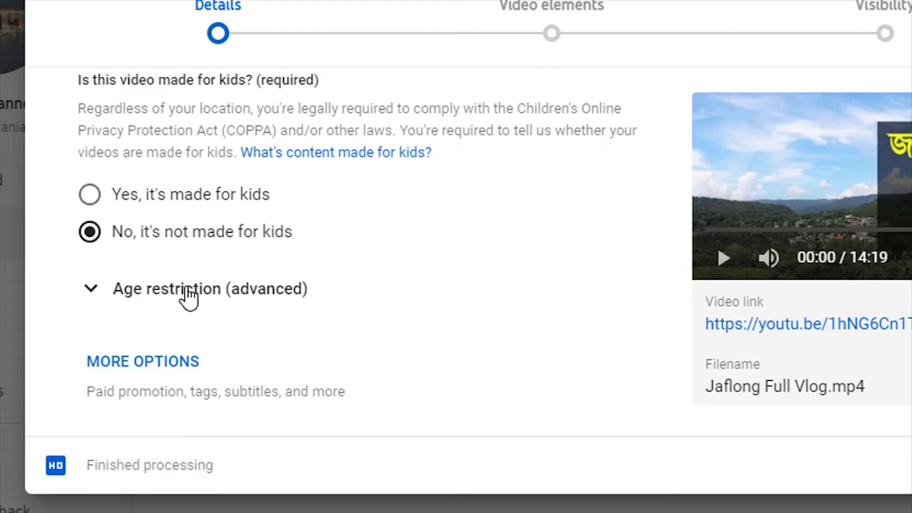
click(141, 365)
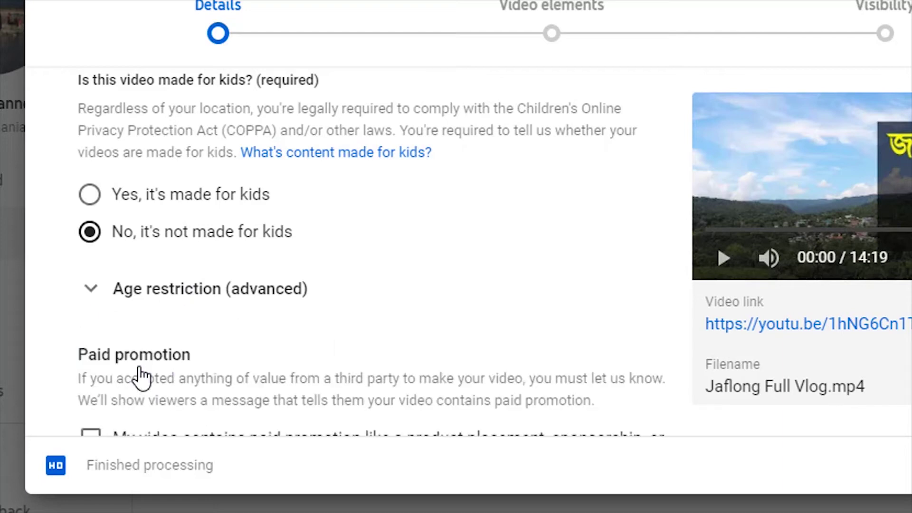
scroll(138, 375, down, 5)
scroll(98, 244, down, 5)
scroll(147, 216, up, 5)
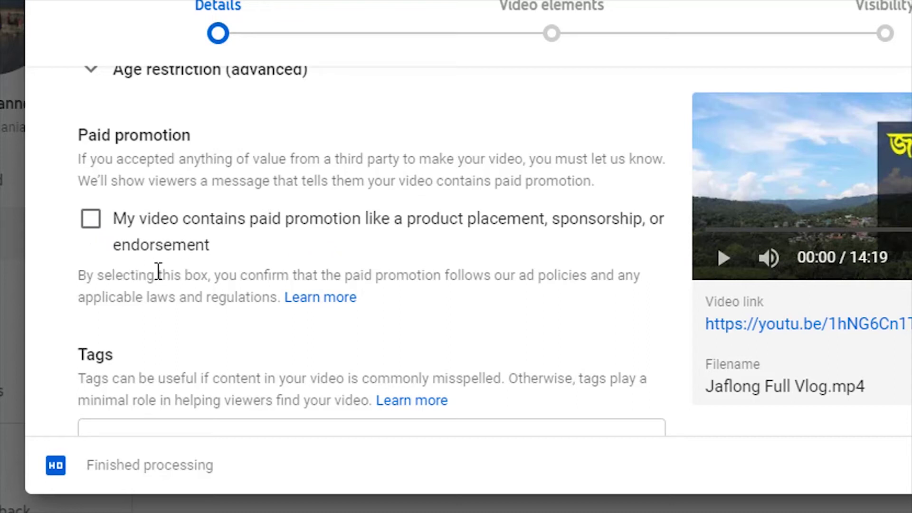
scroll(160, 272, down, 5)
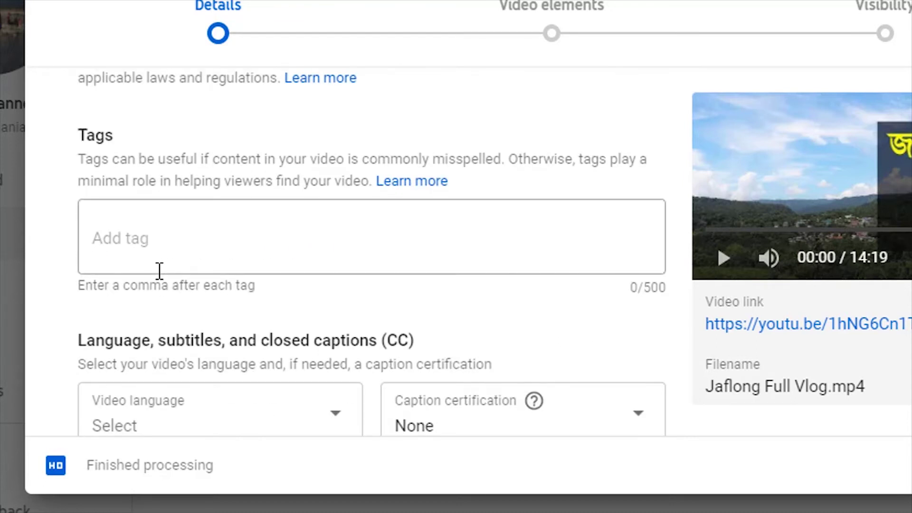
Step: Add the tags "travel vide", "travel vlog" and "jaflong" to the video
click(124, 239)
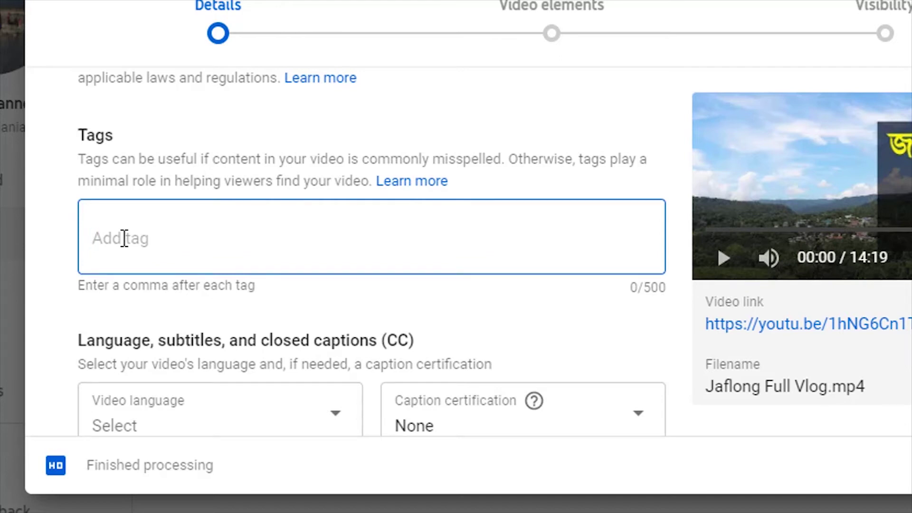
text(travel vide)
key(comma)
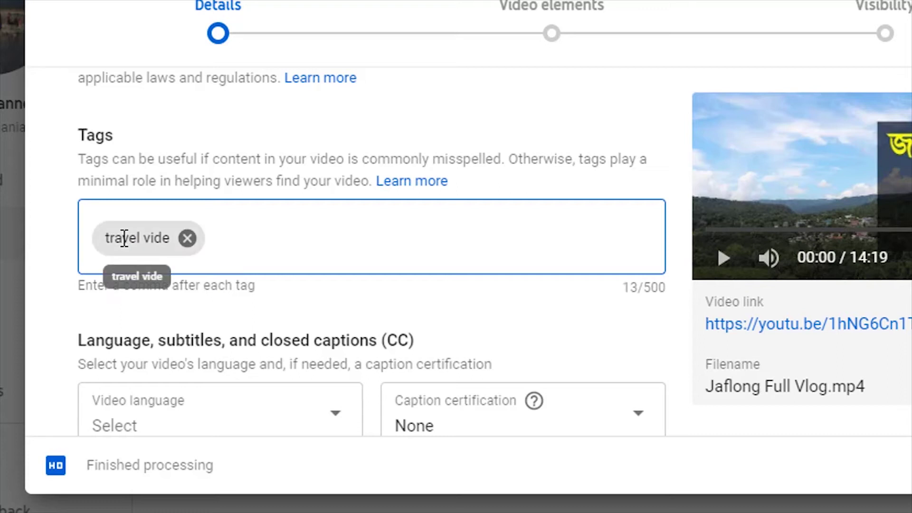
text(travel vlog,)
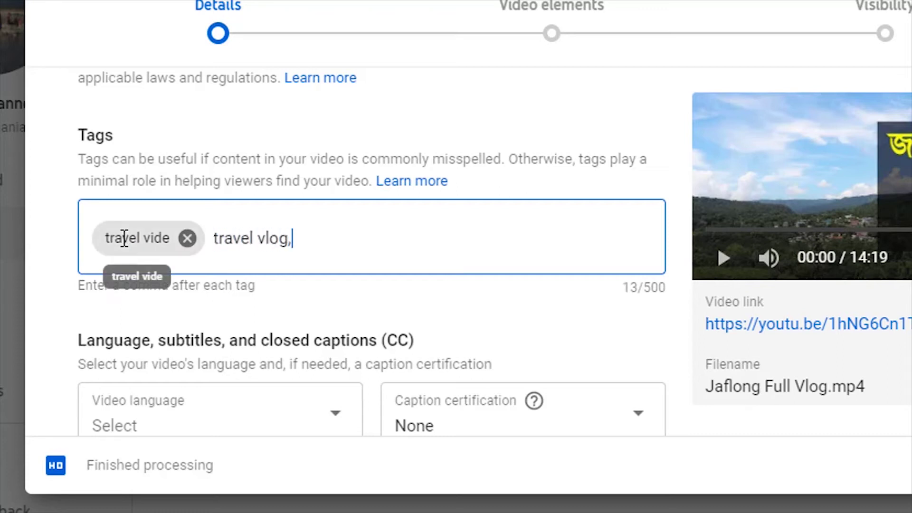
text(jaflon)
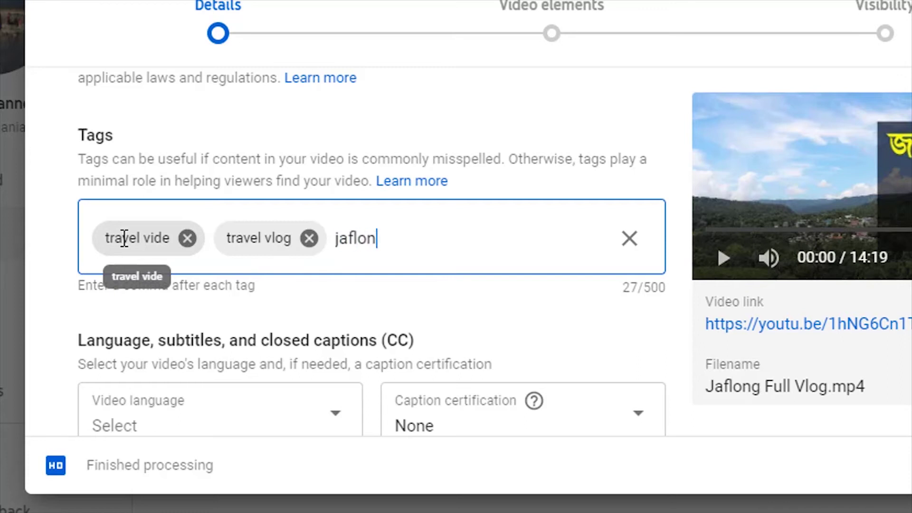
text(g,jag)
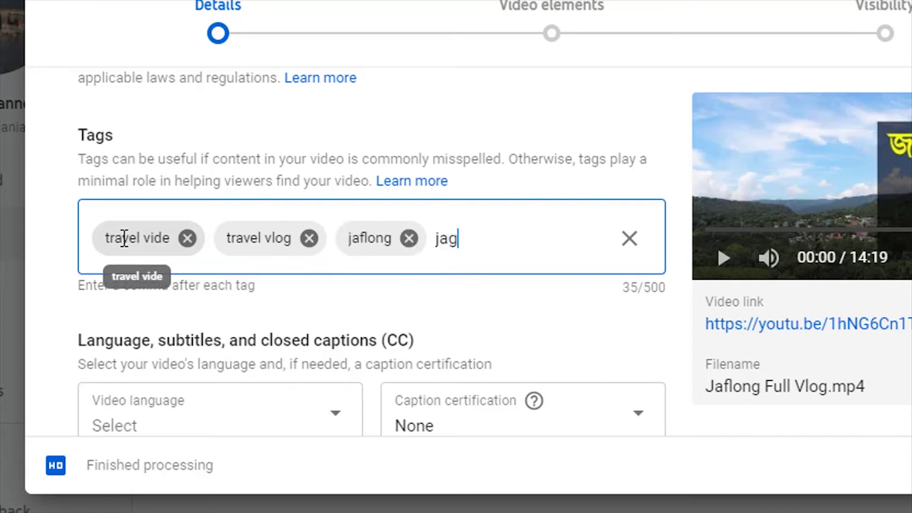
Step: Add the tags "tourist spots of jaflong" and "tourist spots of sylhet" to the video
text(flon)
key(BackSpace)
key(BackSpace)
key(BackSpace)
text(tourist spo)
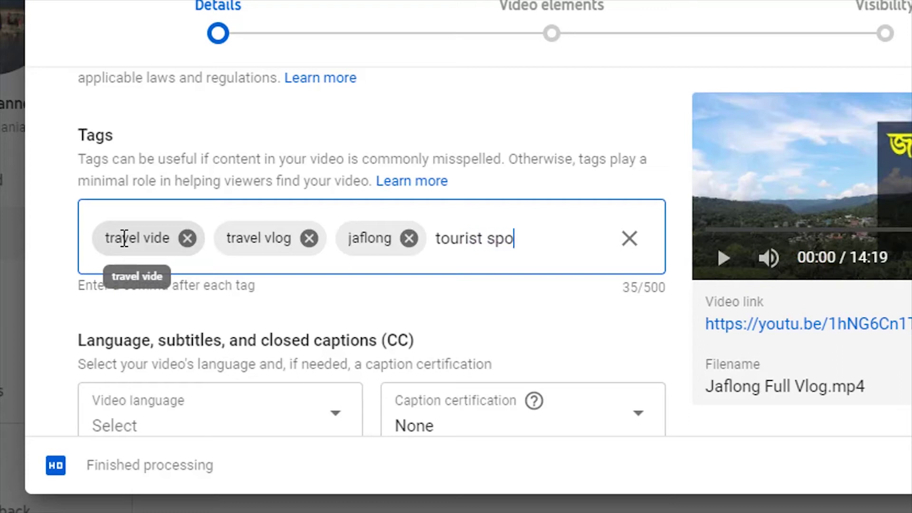
text(ts of jaflong)
key(comma)
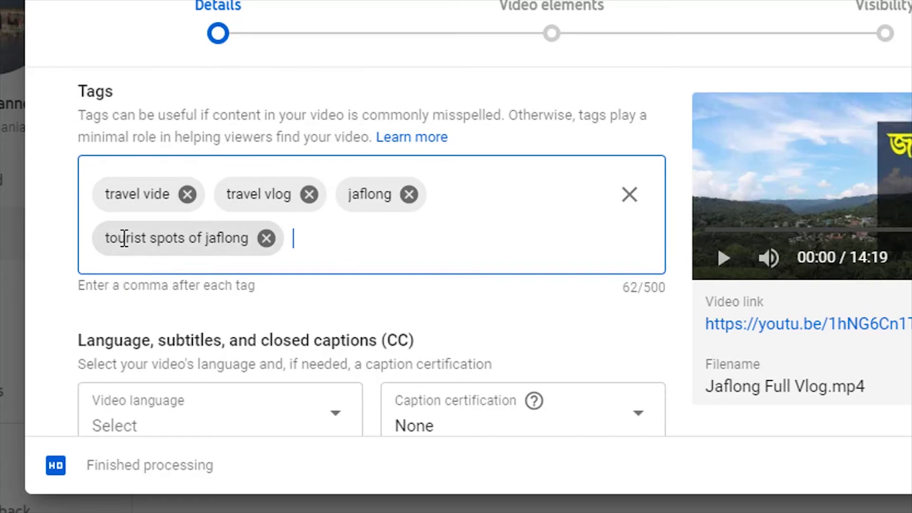
text(tourist spots of sy)
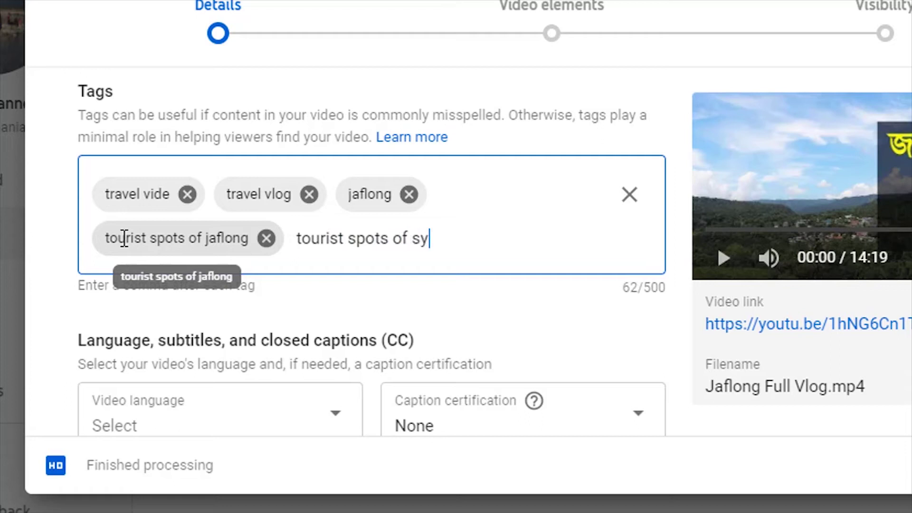
text(lhet)
key(Return)
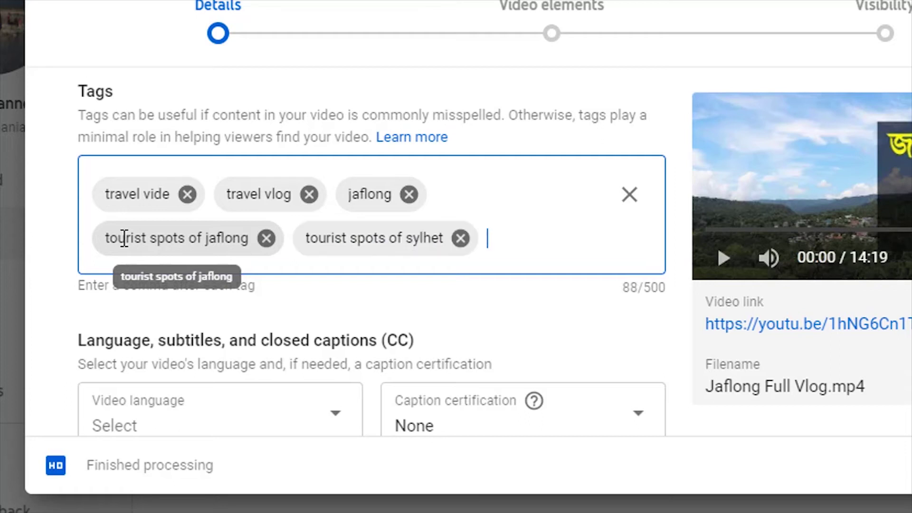
Step: Add the channel name "travel maniac" and the creator's full name as further video tags
text(travel maniac)
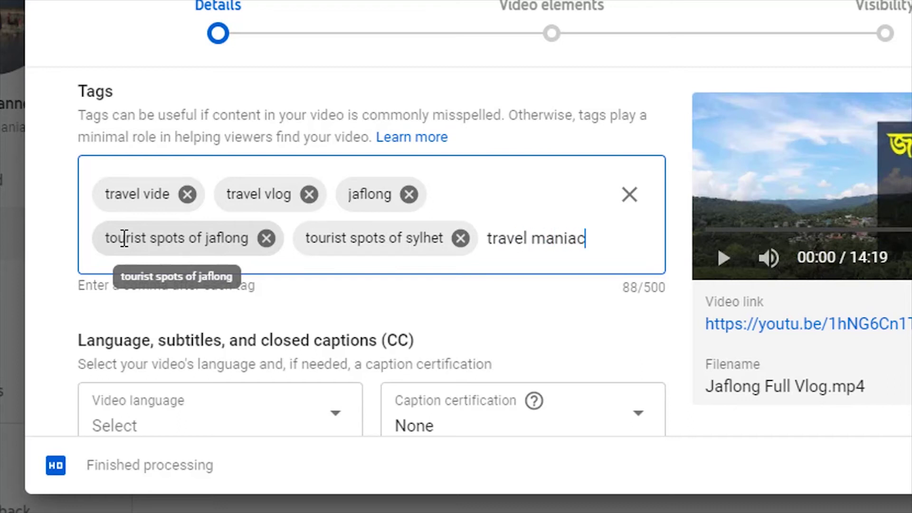
key(Return)
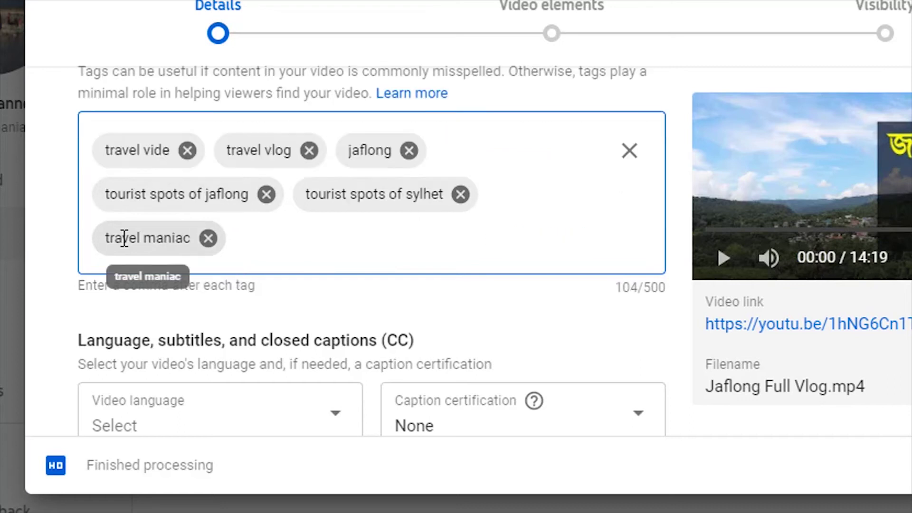
text(jahid )
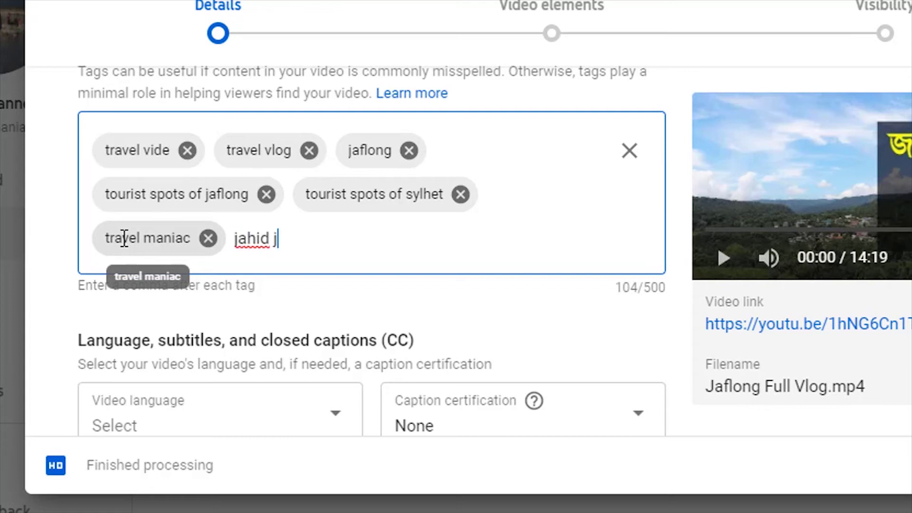
text(hasan)
key(Return)
Step: Set the video language to Bangla
scroll(104, 366, down, 2)
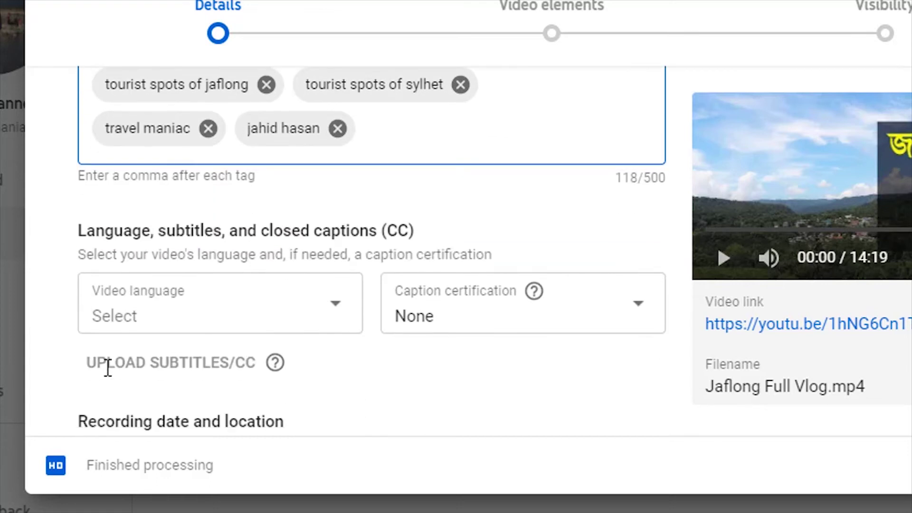
click(157, 304)
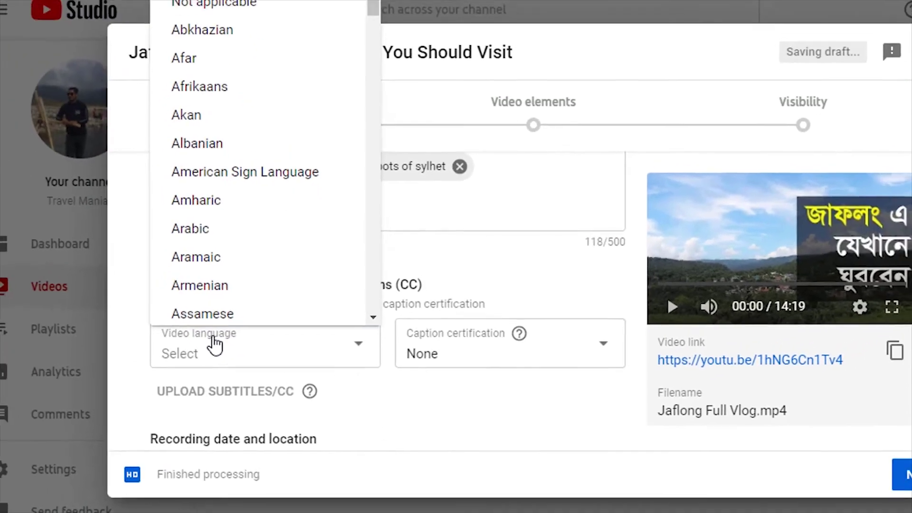
scroll(227, 258, down, 10)
scroll(227, 259, up, 7)
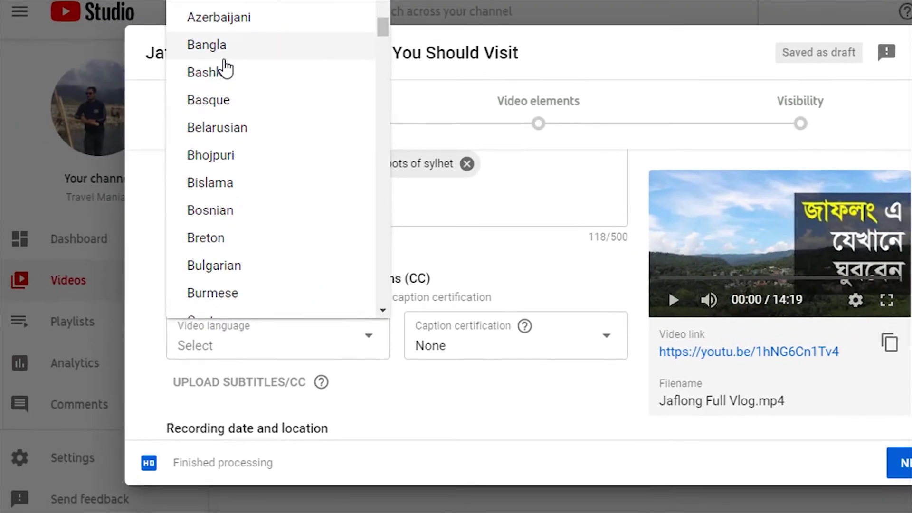
click(224, 58)
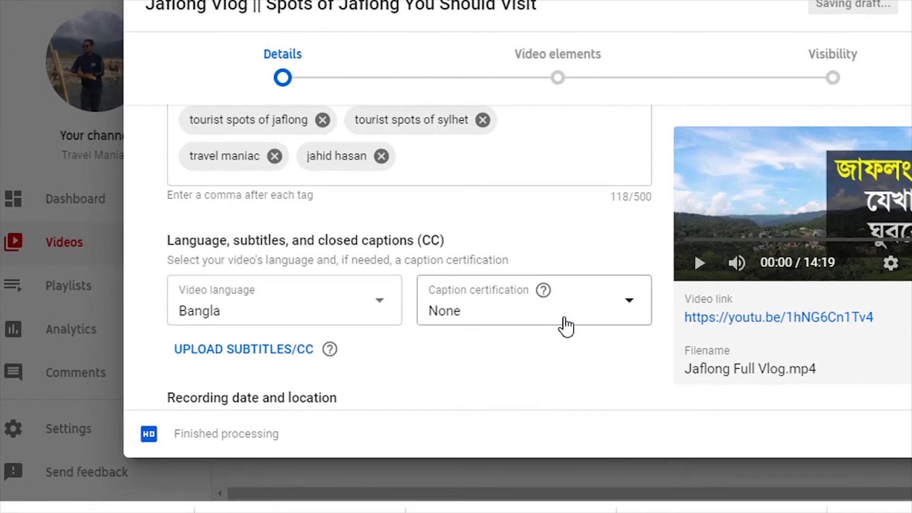
Step: Set the video location to Sylhet, choosing the matching place suggestion
scroll(543, 356, down, 5)
click(445, 311)
text(Sylh)
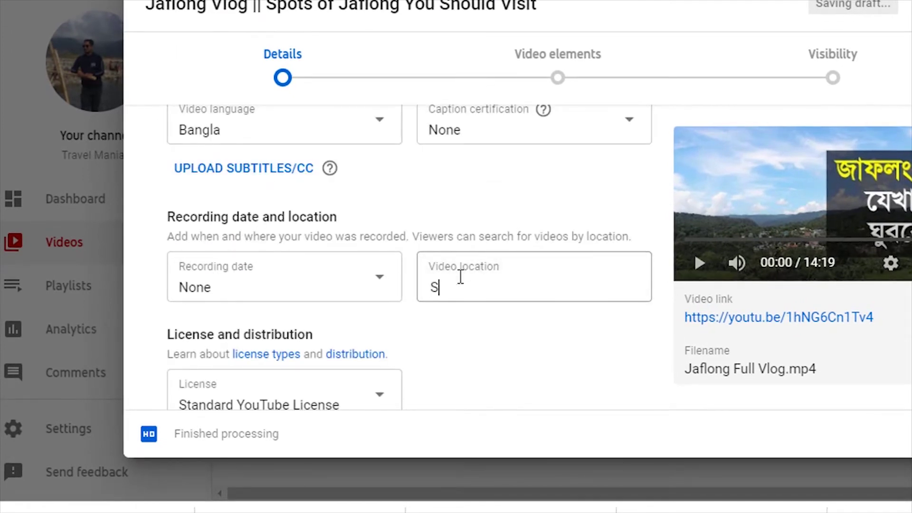
text(et)
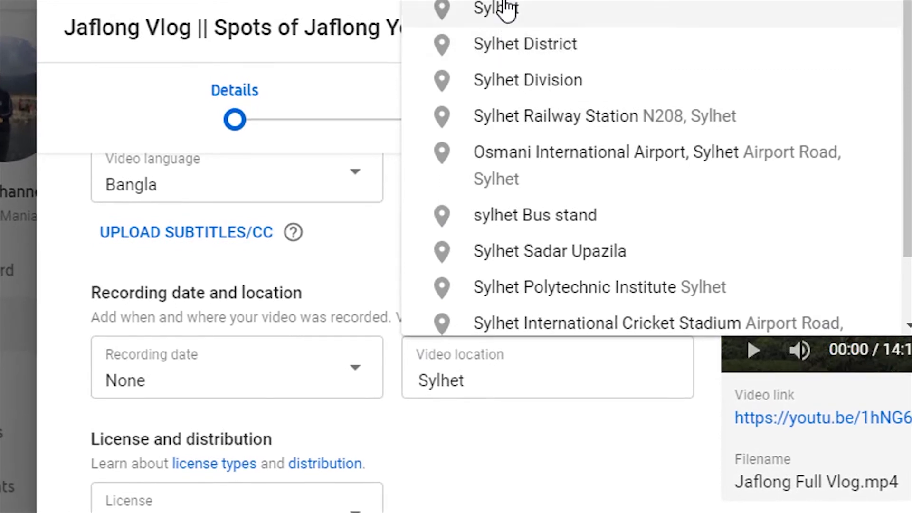
click(507, 8)
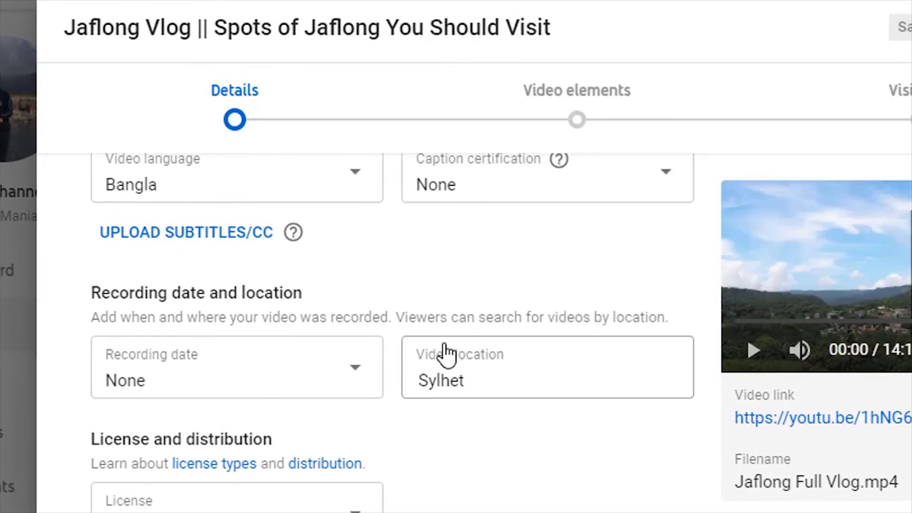
Step: Look through the available categories and choose Travel & Events for the video
scroll(444, 357, down, 5)
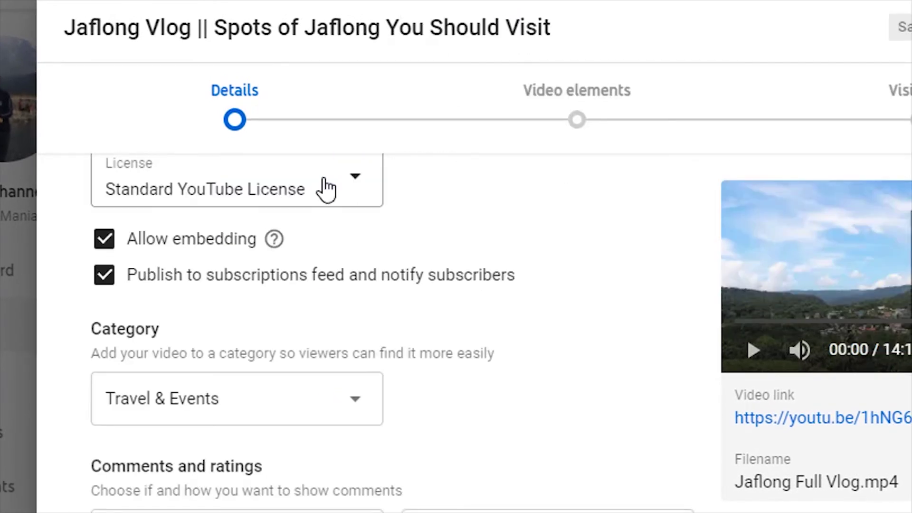
scroll(334, 309, down, 2)
click(250, 309)
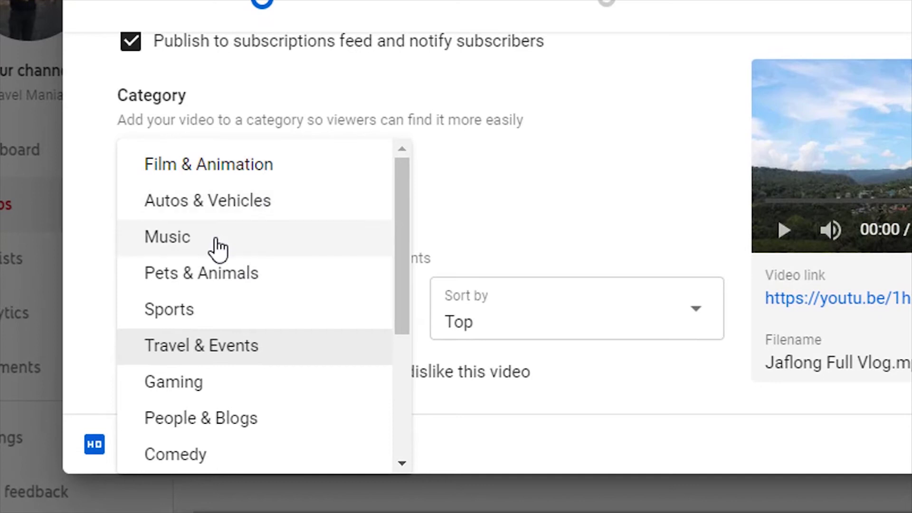
scroll(193, 257, down, 2)
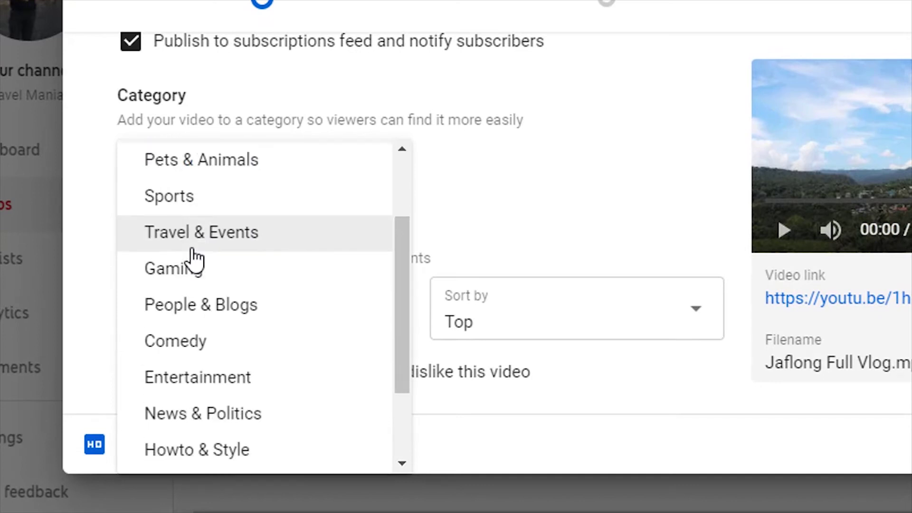
click(252, 238)
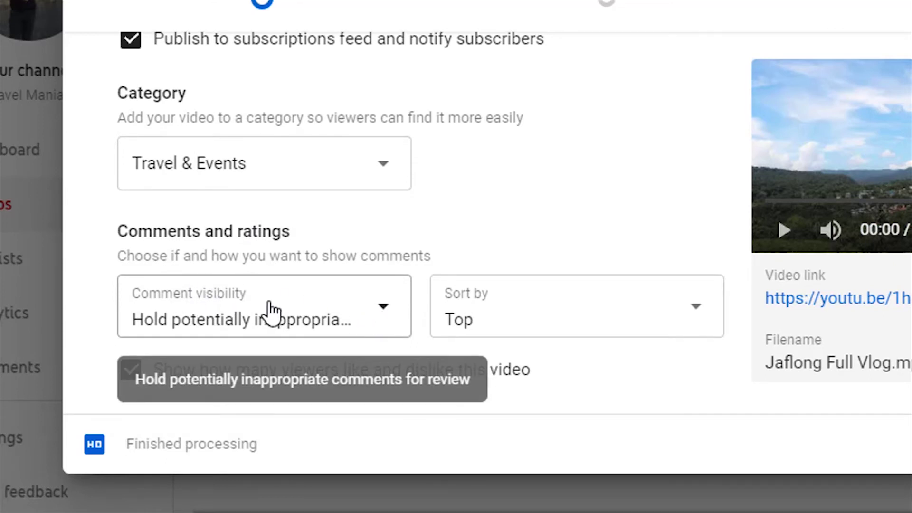
Step: Set comment visibility to Allow all comments and sort the comments by Newest
click(333, 311)
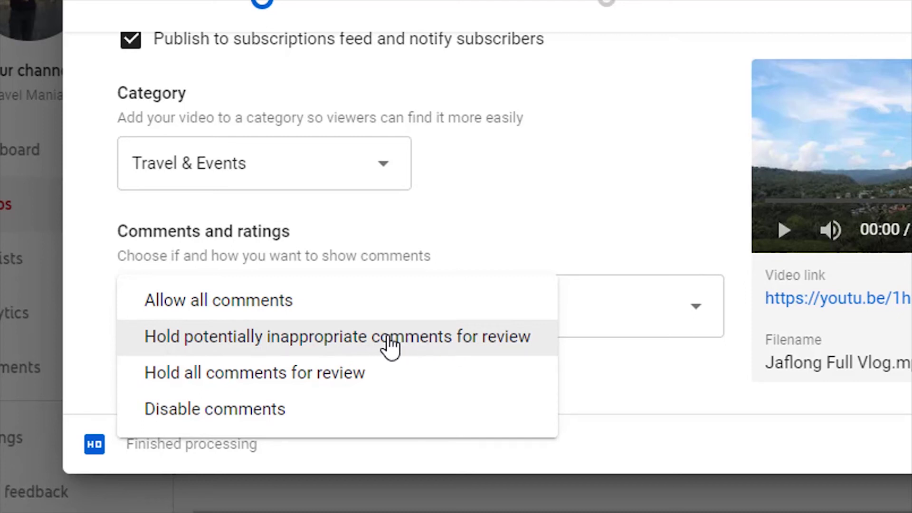
click(258, 306)
click(490, 322)
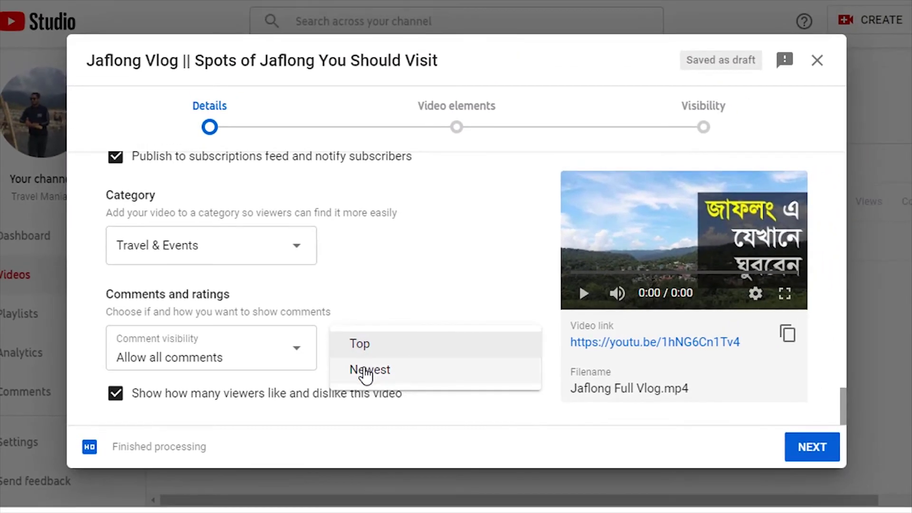
click(390, 365)
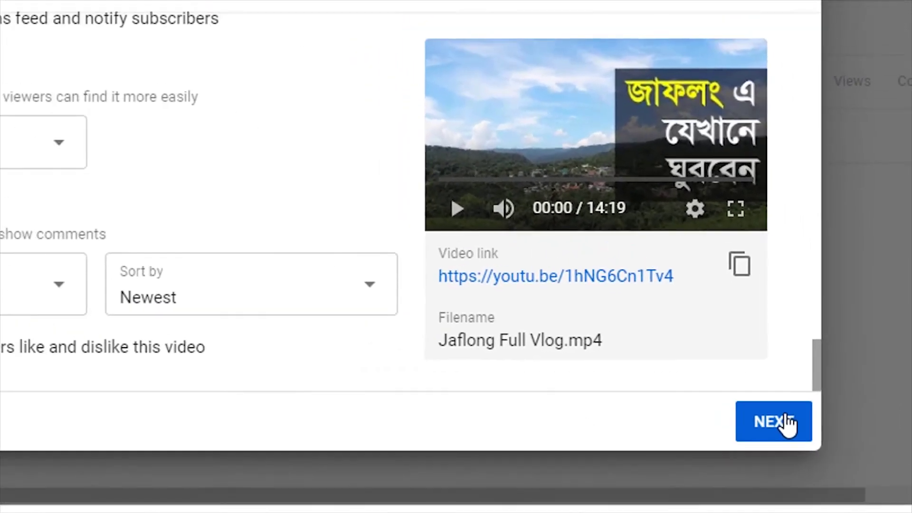
Step: Proceed to the video elements stage and add an end screen using the "1 video, 1 subscribe" template
click(773, 422)
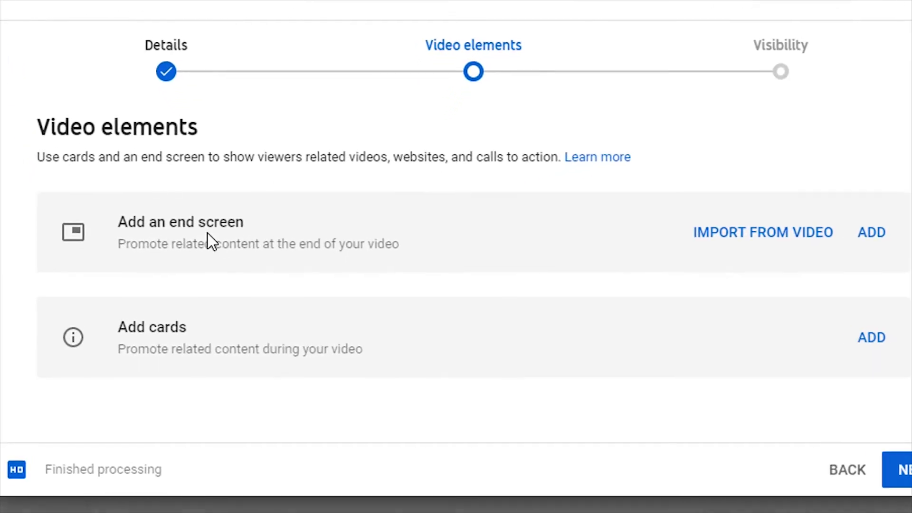
click(879, 240)
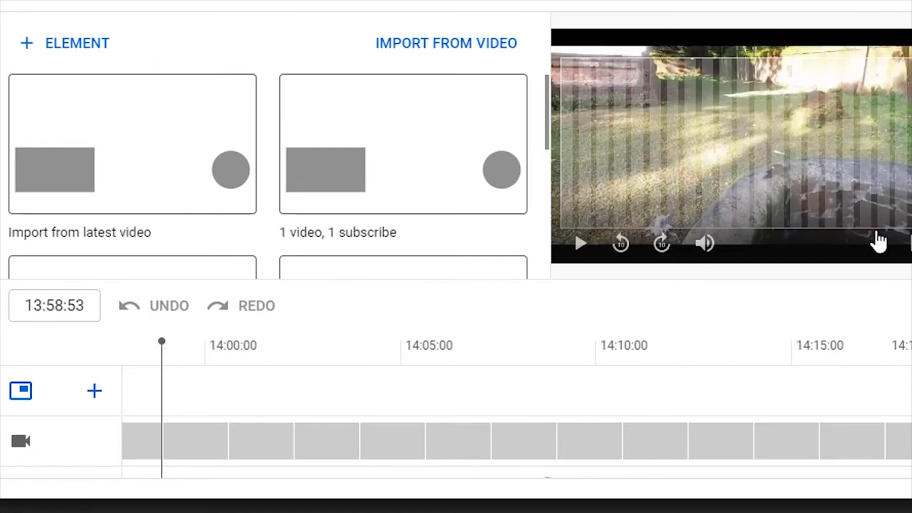
scroll(489, 150, down, 3)
scroll(305, 204, down, 3)
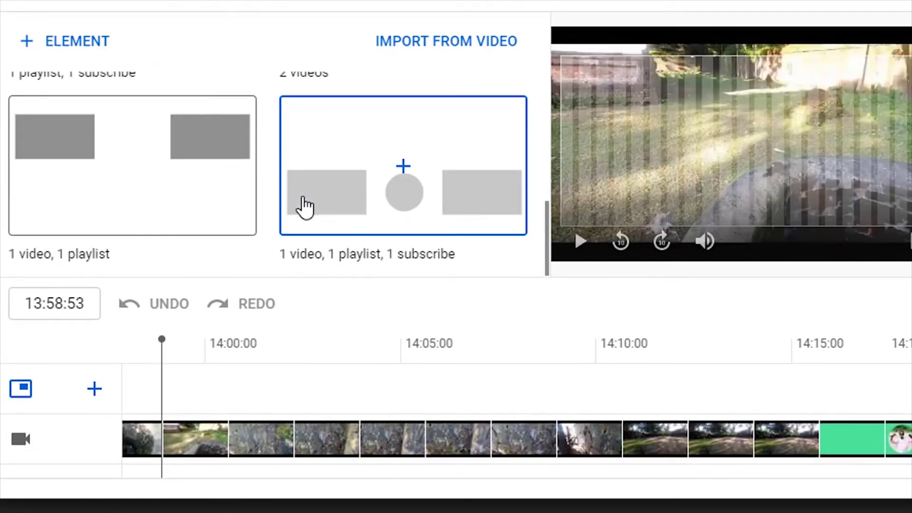
scroll(306, 204, up, 5)
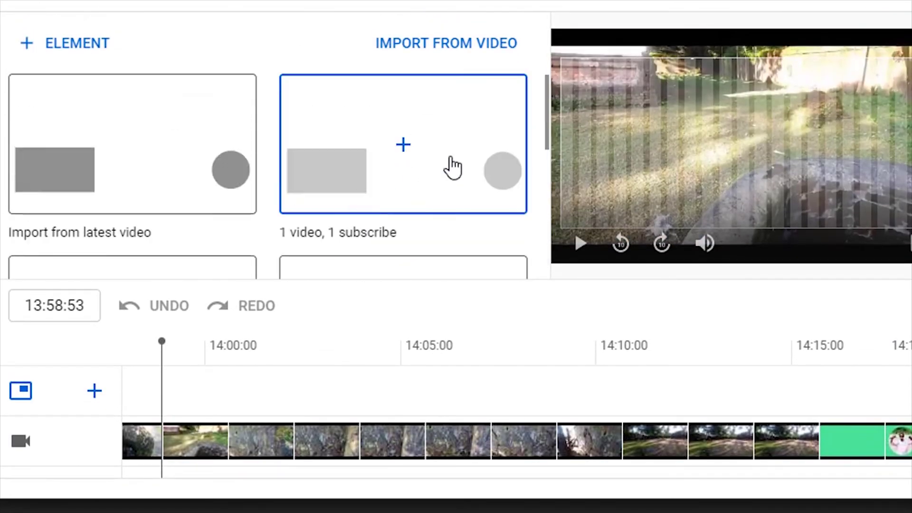
click(451, 167)
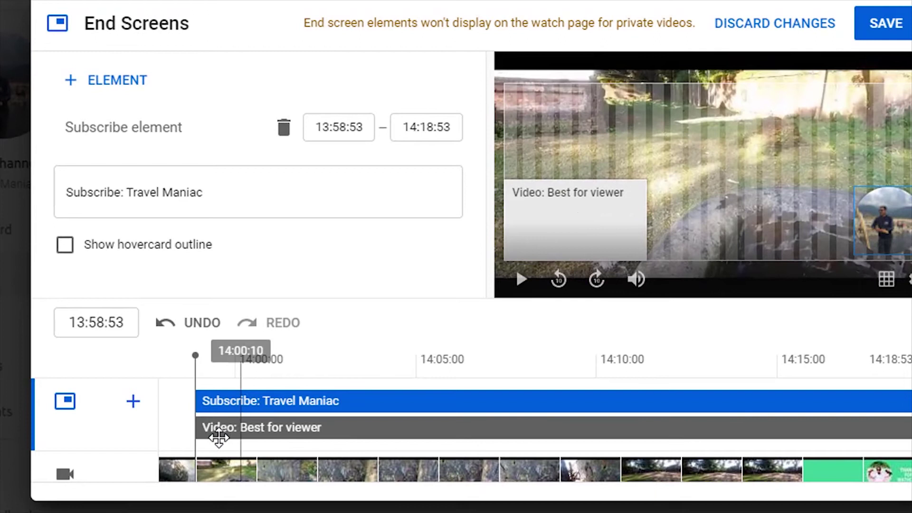
Step: Delay the start of the Best for viewer video element to 14:04:28 on the end screen timeline
drag(197, 431, 399, 430)
click(298, 400)
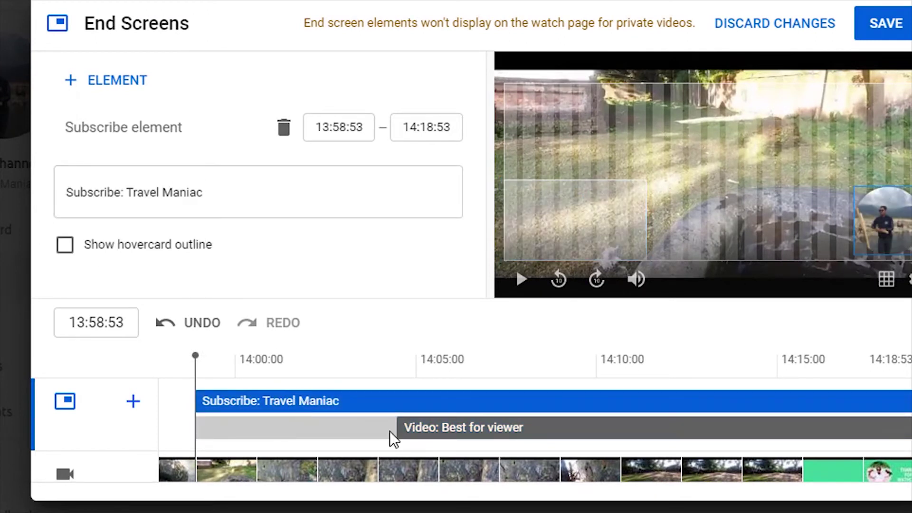
click(445, 428)
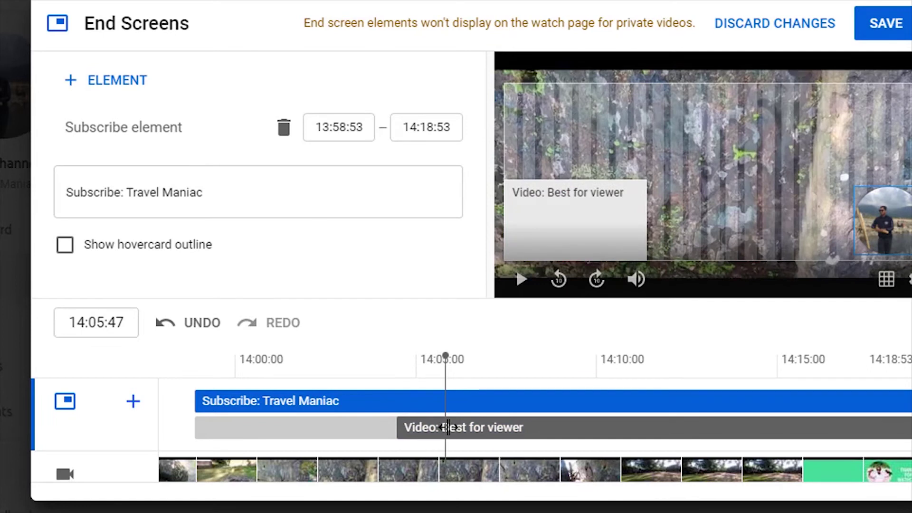
click(401, 429)
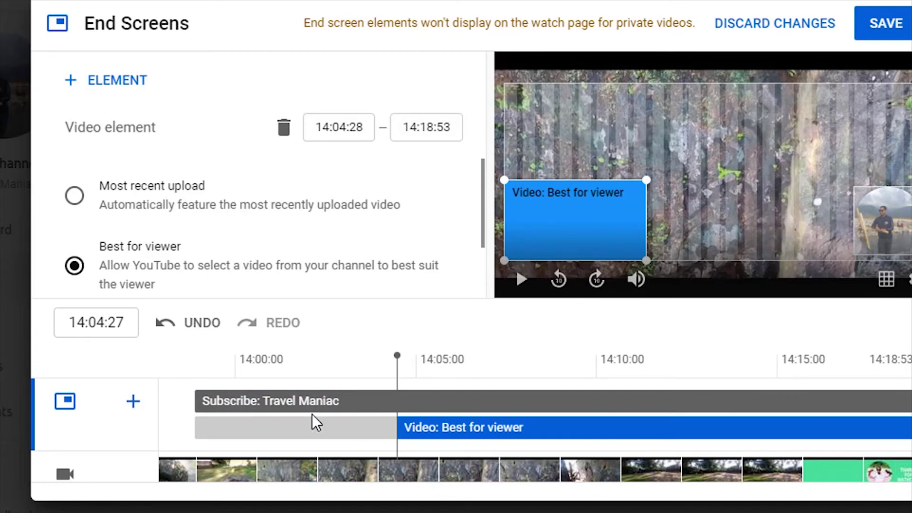
Step: Add a second video element to the end screen featuring the most recent upload, and compare it with the Best for viewer element
click(133, 403)
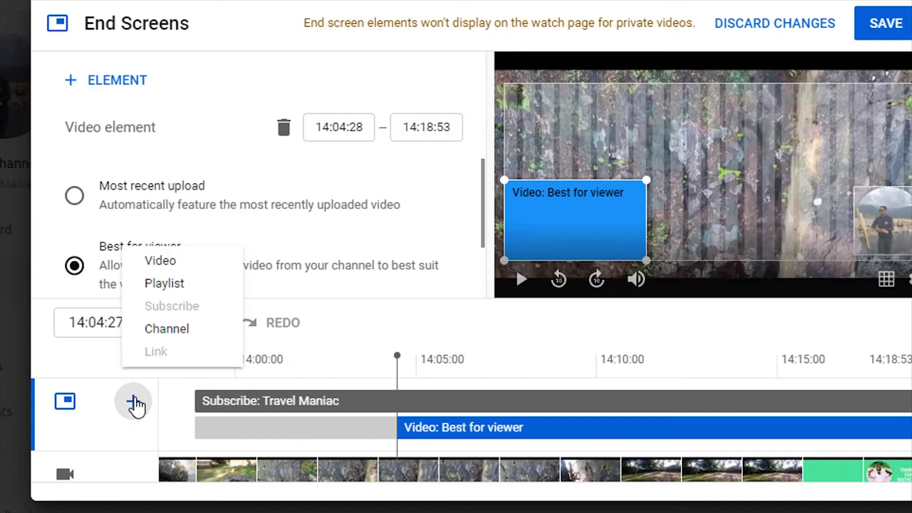
click(171, 260)
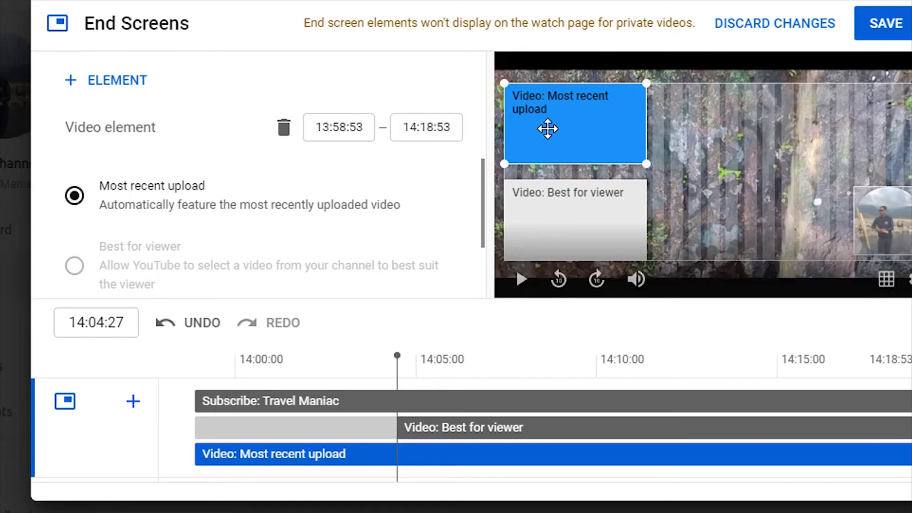
click(541, 216)
click(541, 153)
click(545, 203)
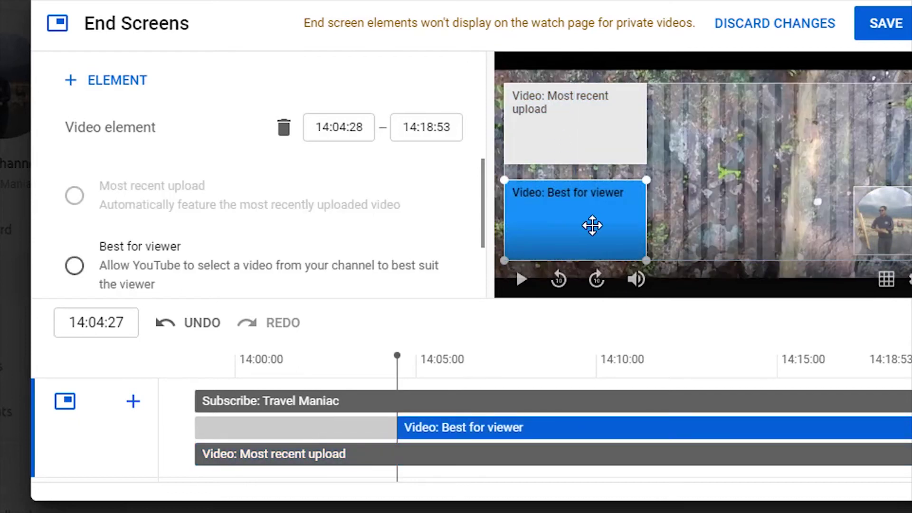
Step: Delay the start of the Most recent upload element to 14:04:28 and save the end screen
click(892, 223)
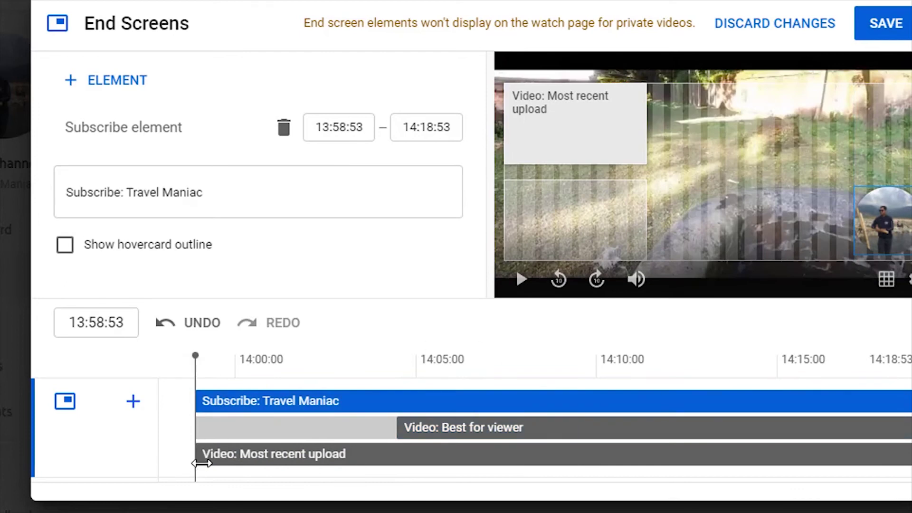
drag(200, 459, 395, 459)
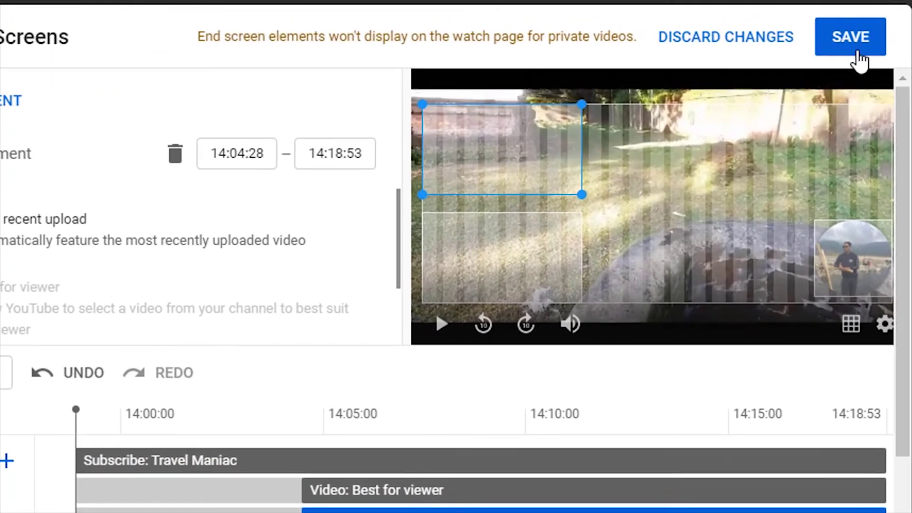
click(857, 55)
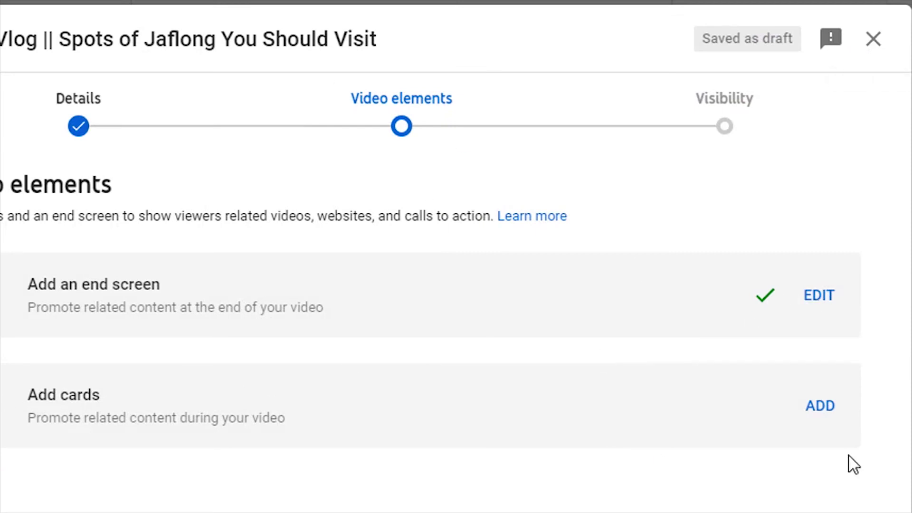
Step: Add a video card at 02:04:54 that suggests the Bholaganj Sadapathor Vlog video
click(820, 406)
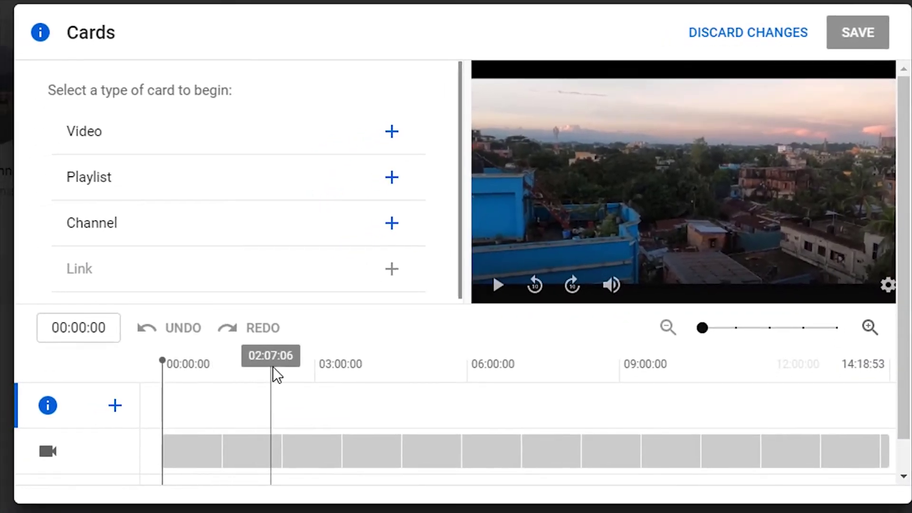
click(272, 367)
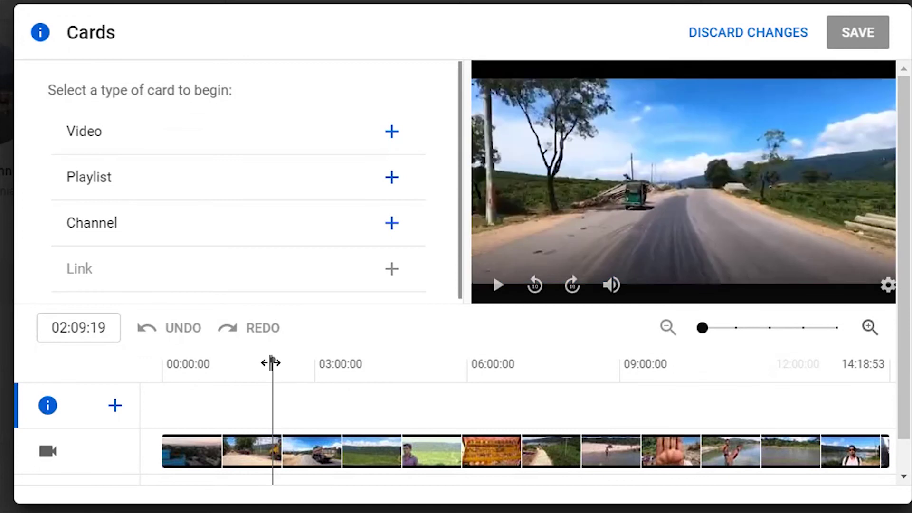
click(269, 356)
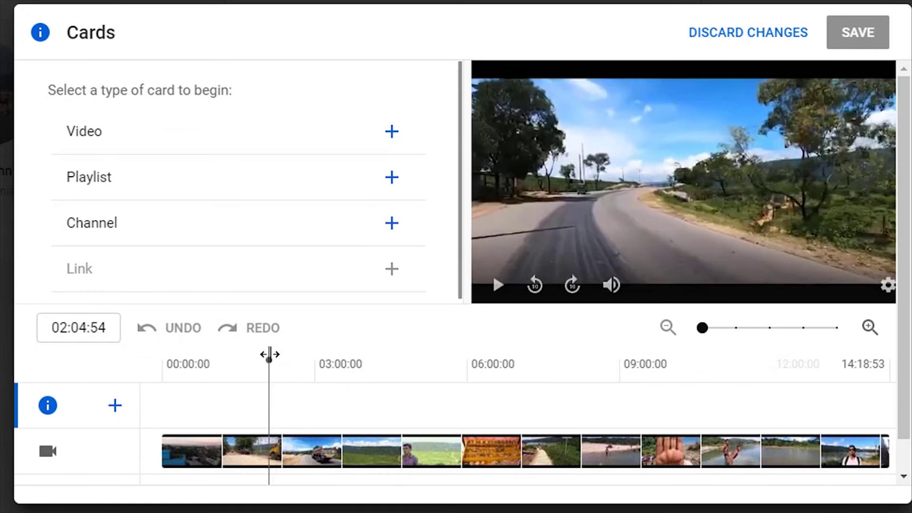
click(391, 134)
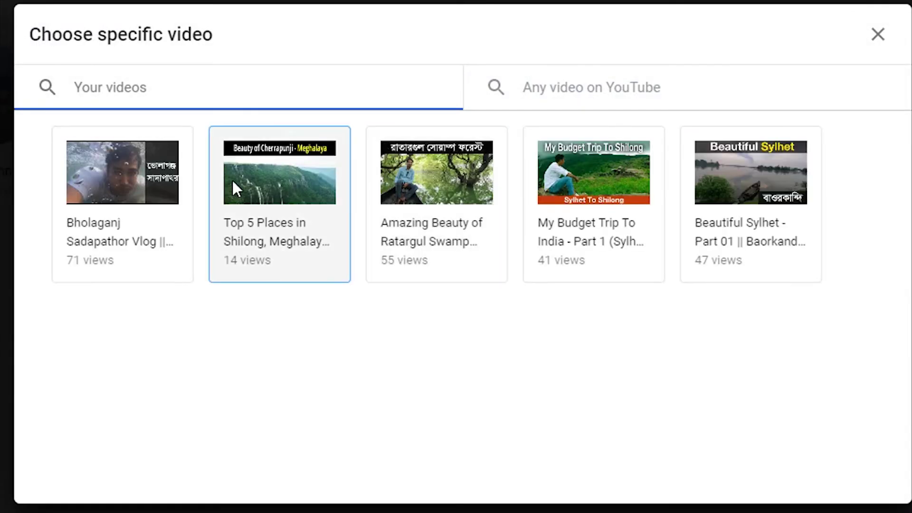
click(100, 184)
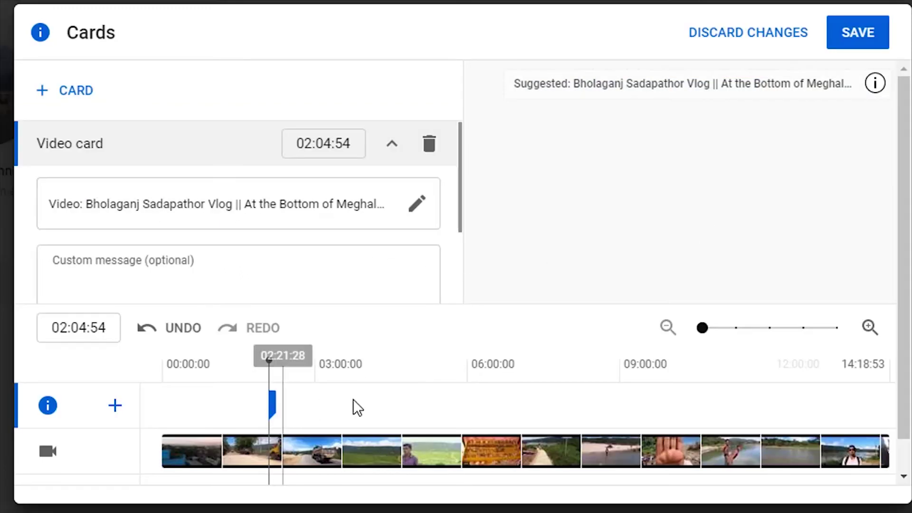
Step: Add a playlist card at 11:59:59 that suggests the Across The Border playlist
click(606, 377)
drag(606, 356, 797, 370)
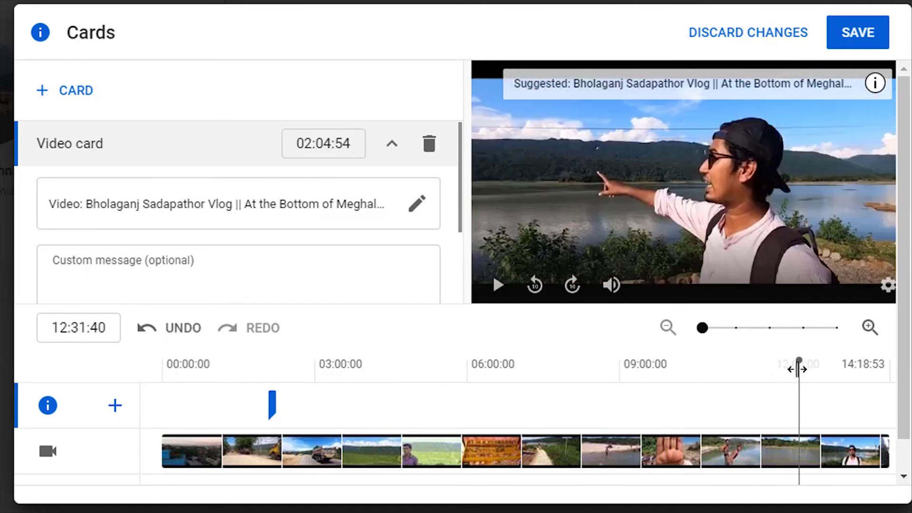
drag(798, 361, 769, 366)
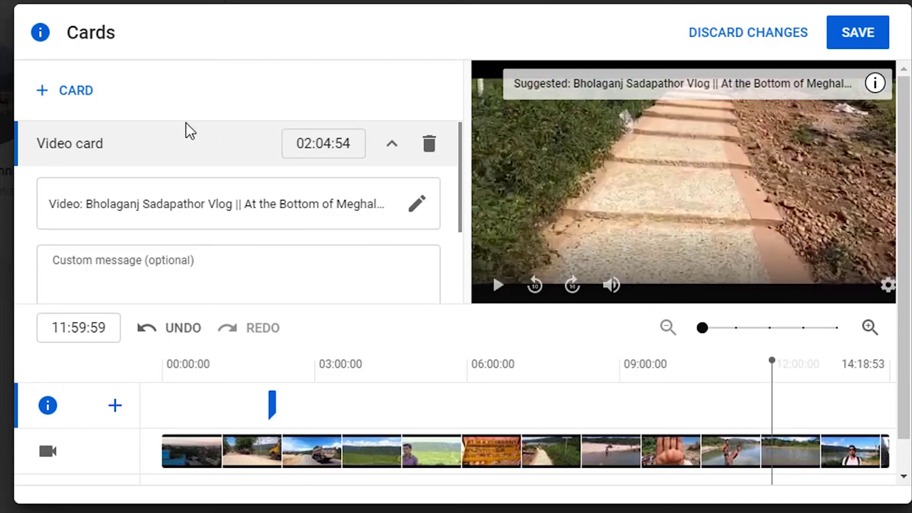
click(118, 406)
click(139, 423)
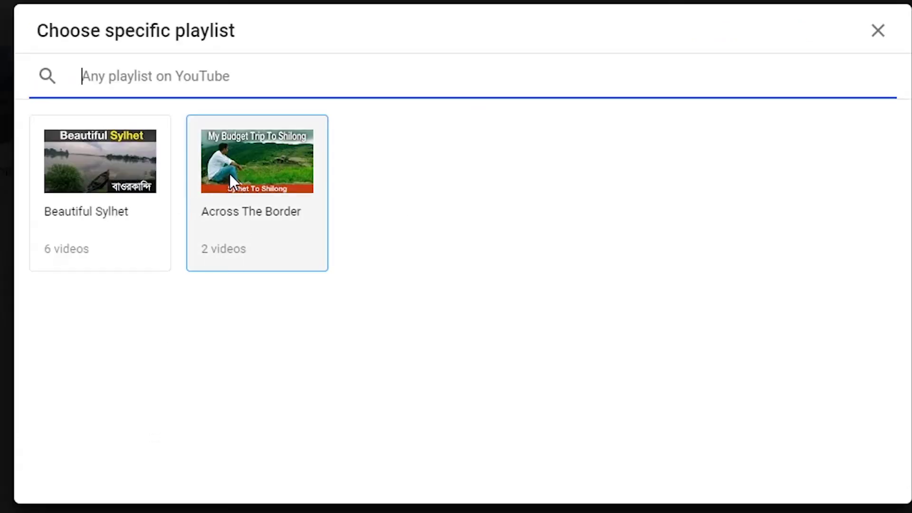
click(229, 173)
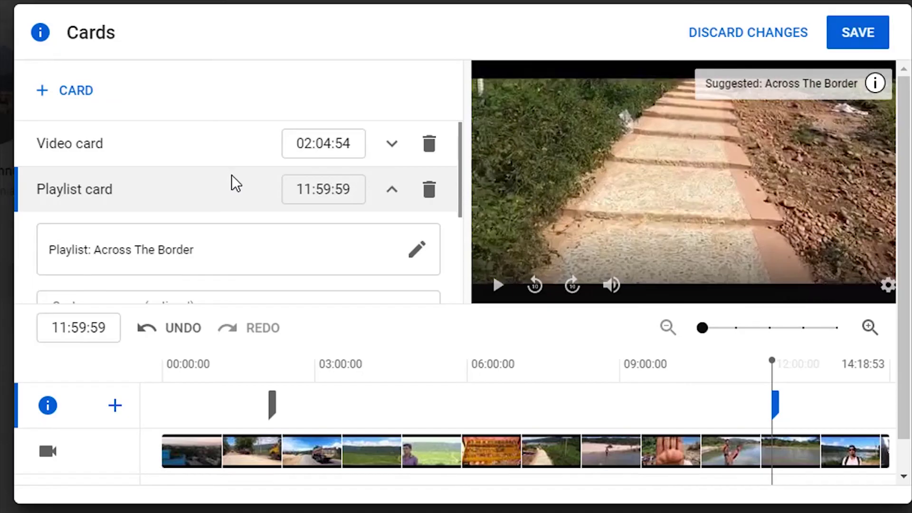
Step: Preview the video near the first card at 01:59:22 and save the cards
click(259, 402)
click(265, 401)
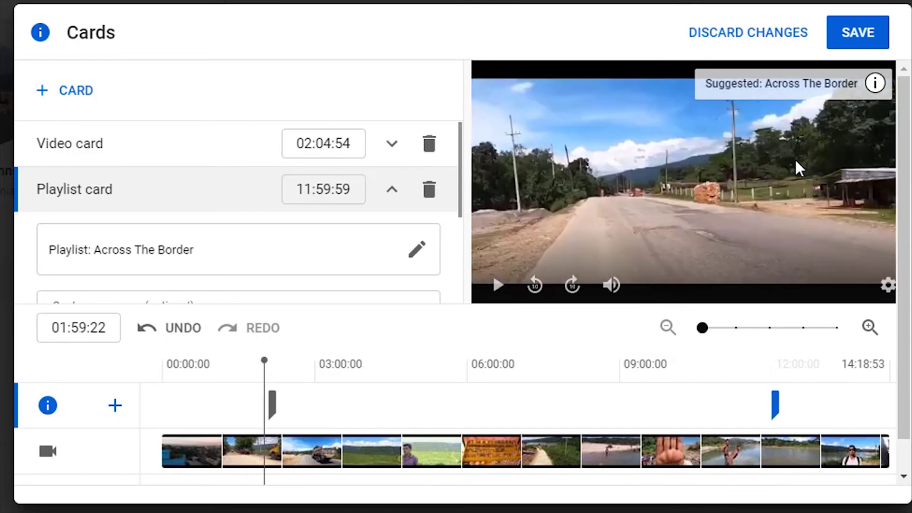
click(851, 39)
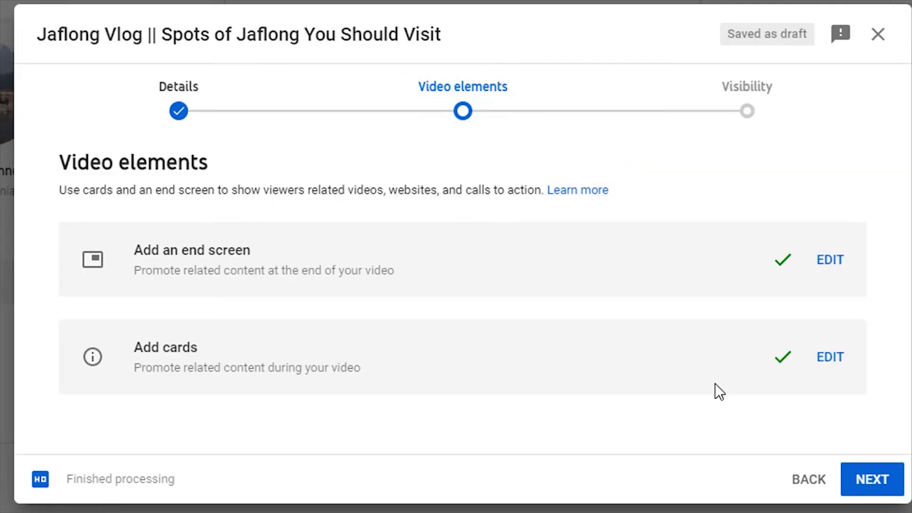
Step: Proceed to the visibility stage and set the video's visibility to Public
click(891, 485)
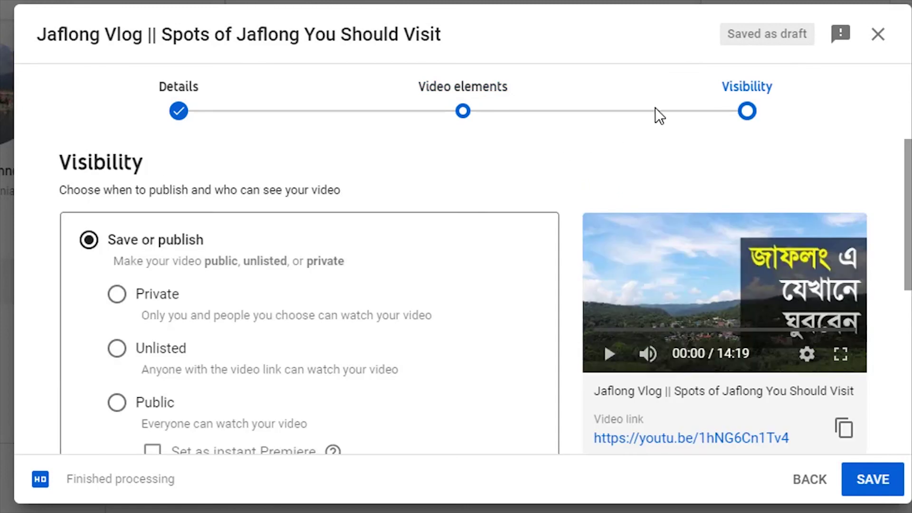
scroll(176, 253, down, 2)
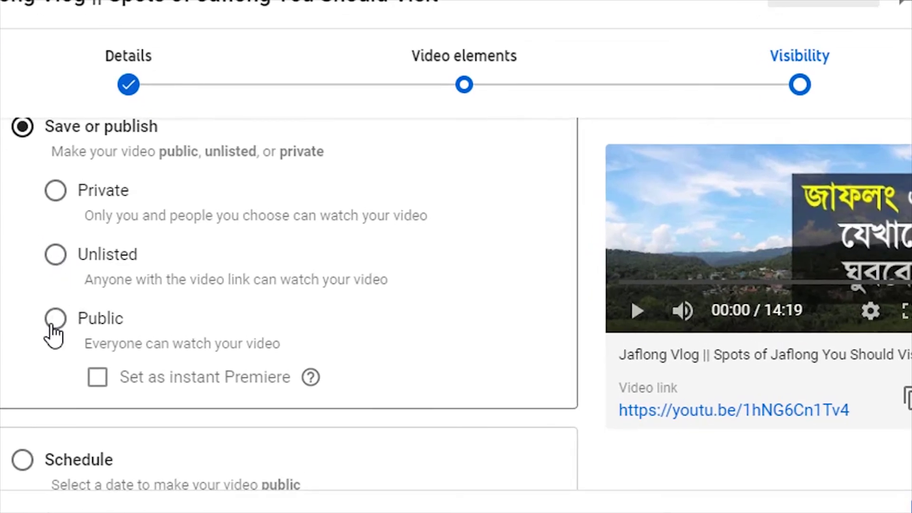
click(54, 334)
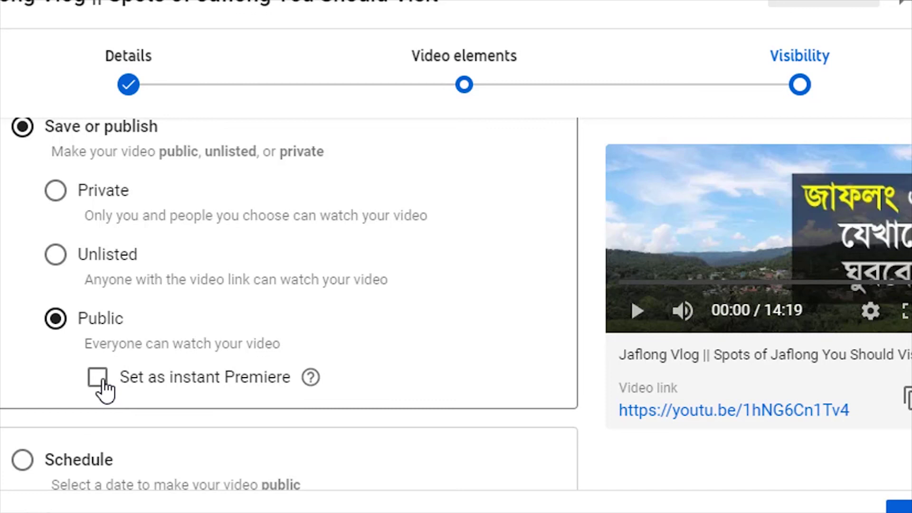
Step: Review the pre-publish checks, publish the Jaflong vlog and copy its video link
scroll(101, 382, down, 2)
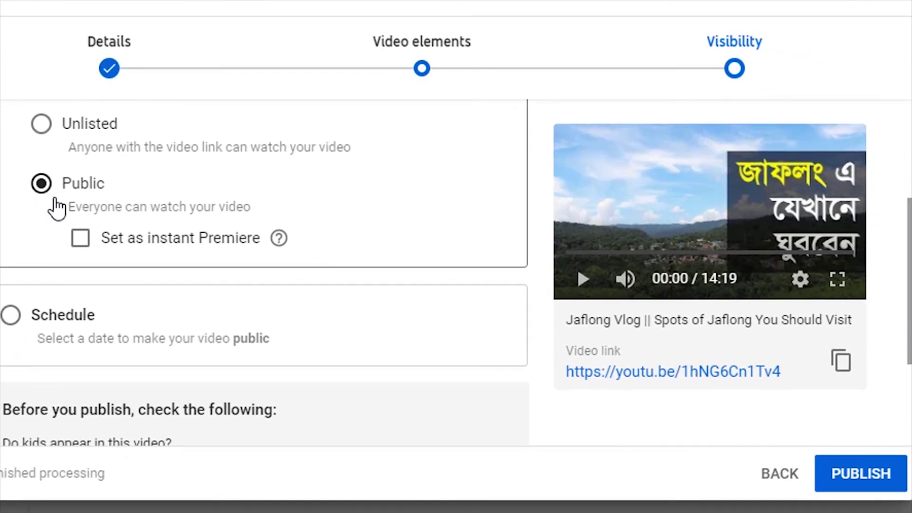
scroll(56, 201, down, 3)
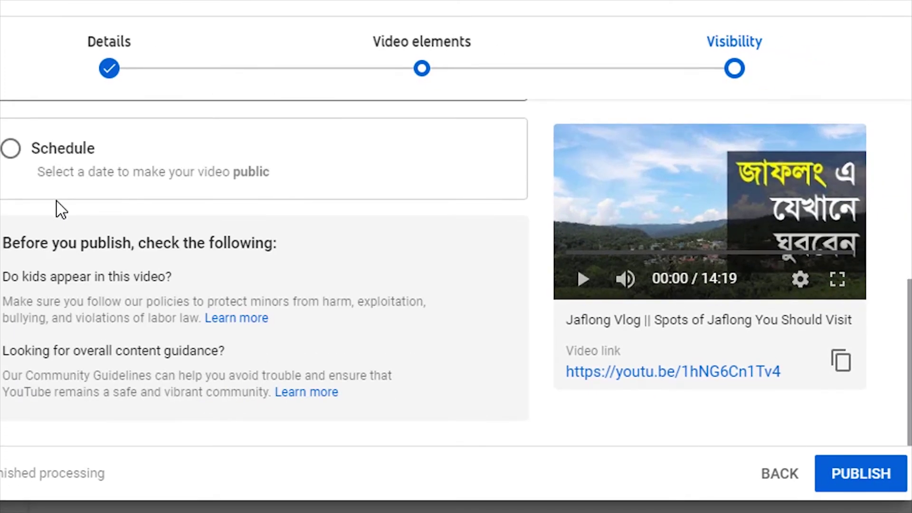
click(862, 494)
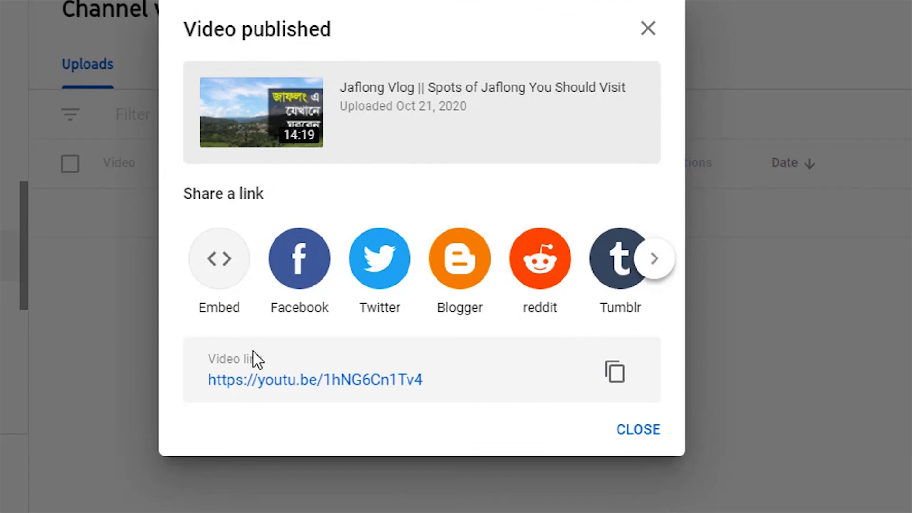
click(612, 379)
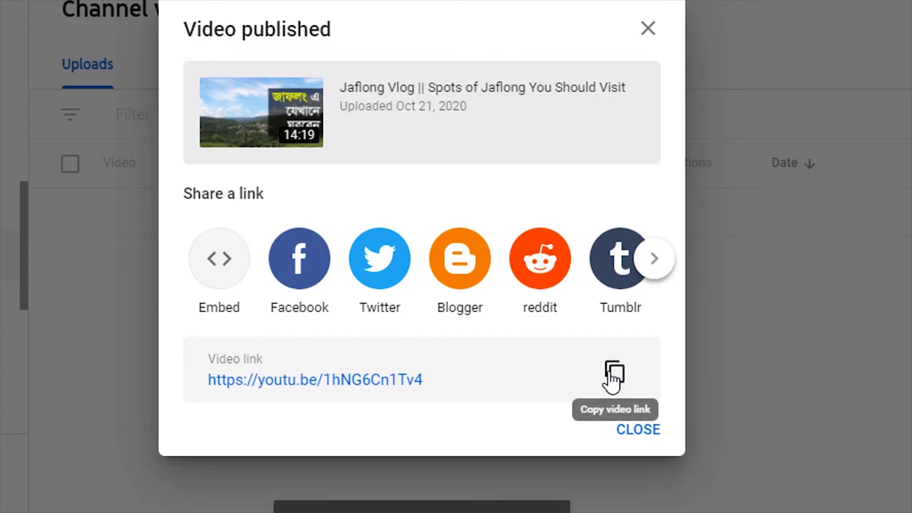